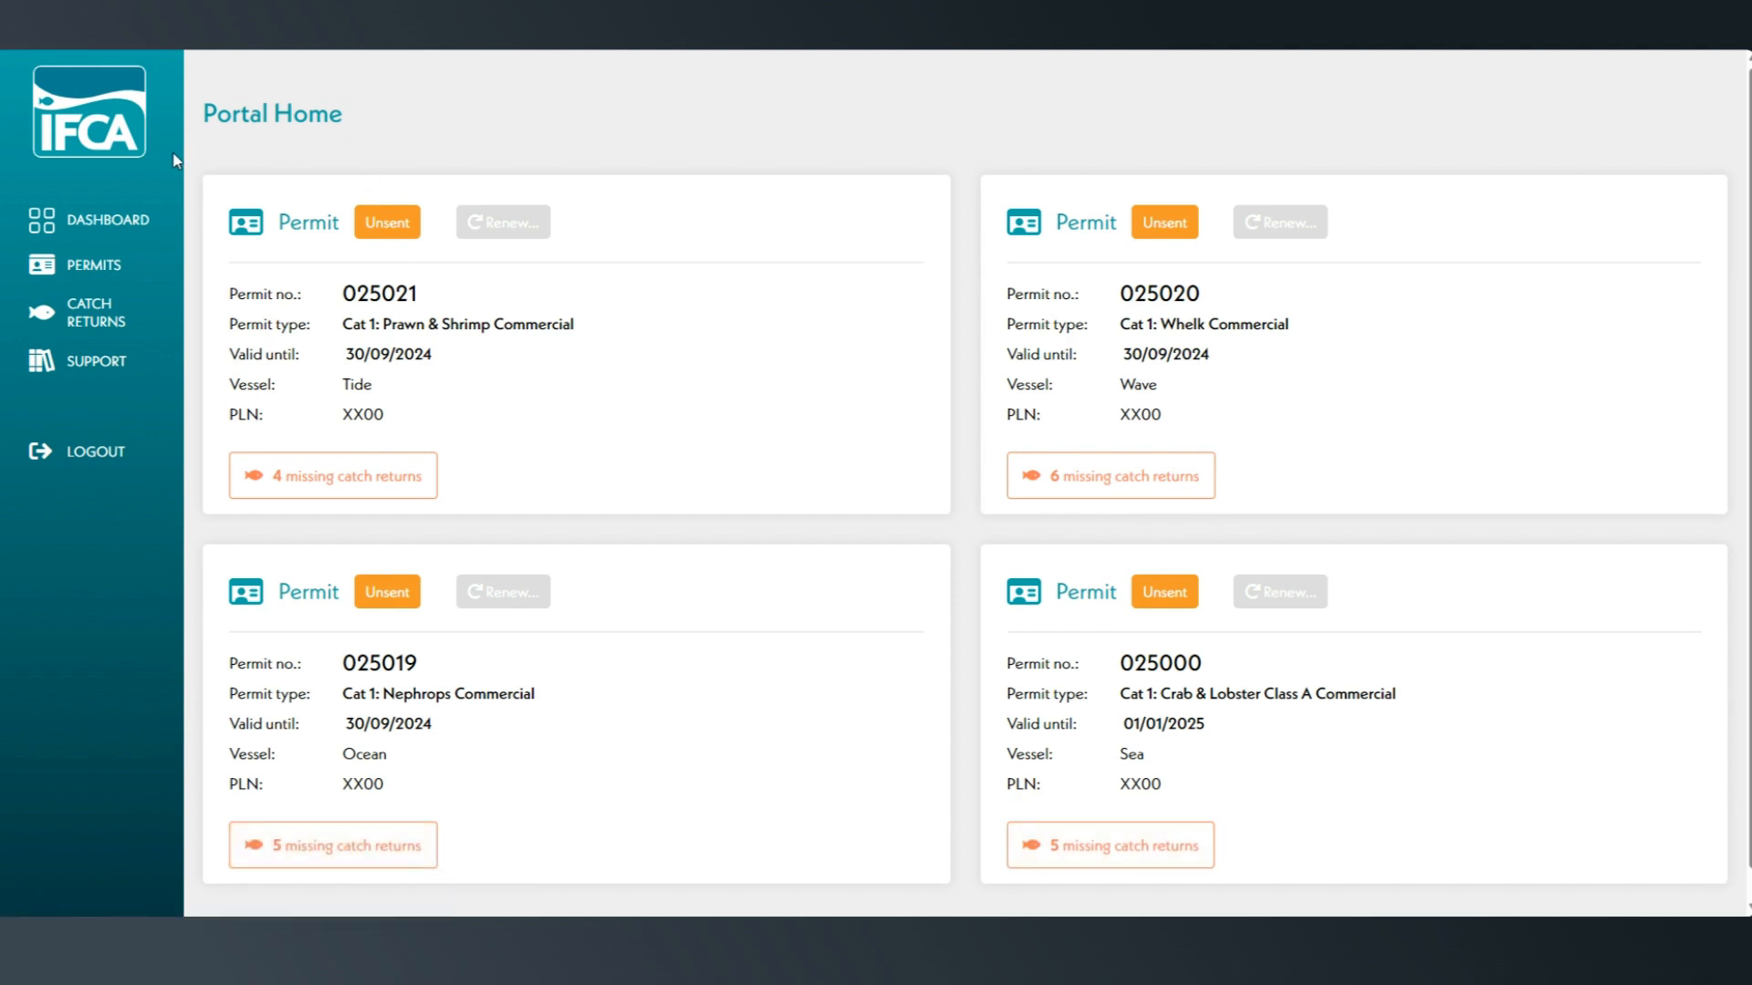
# - Open the November 2023 catch return for the Cat 1 Whelk permit of the vessel Wave
pyautogui.click(144, 312)
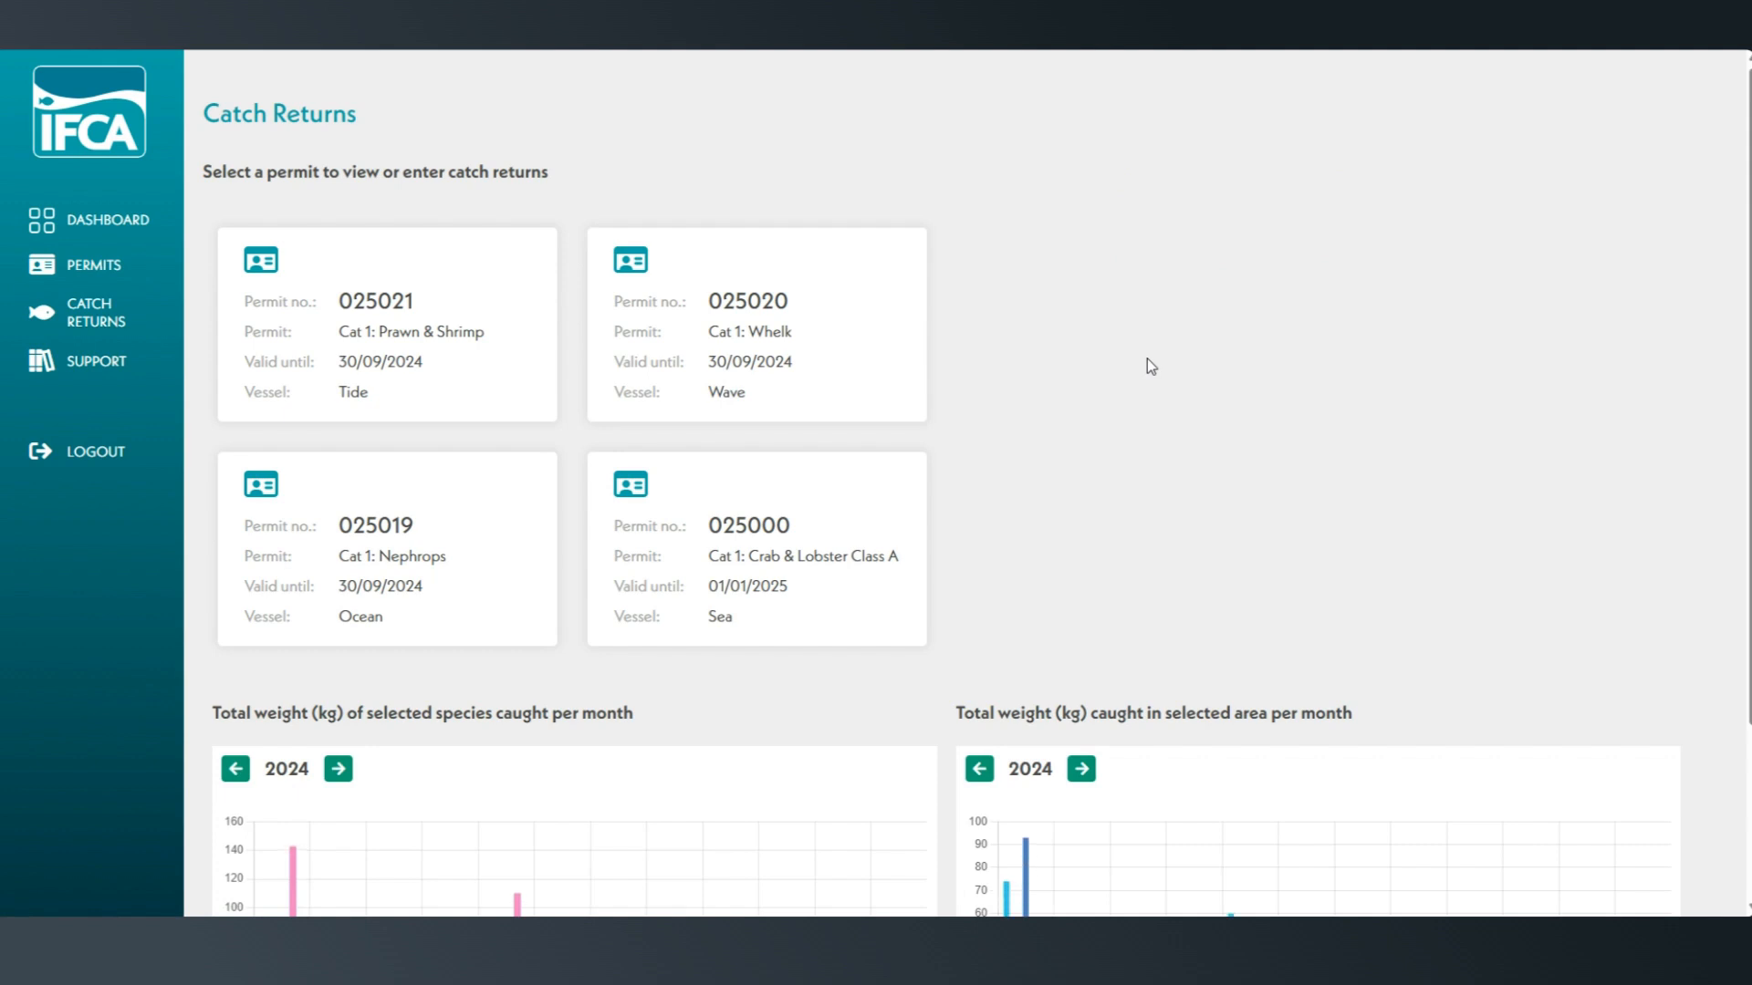
pyautogui.click(811, 368)
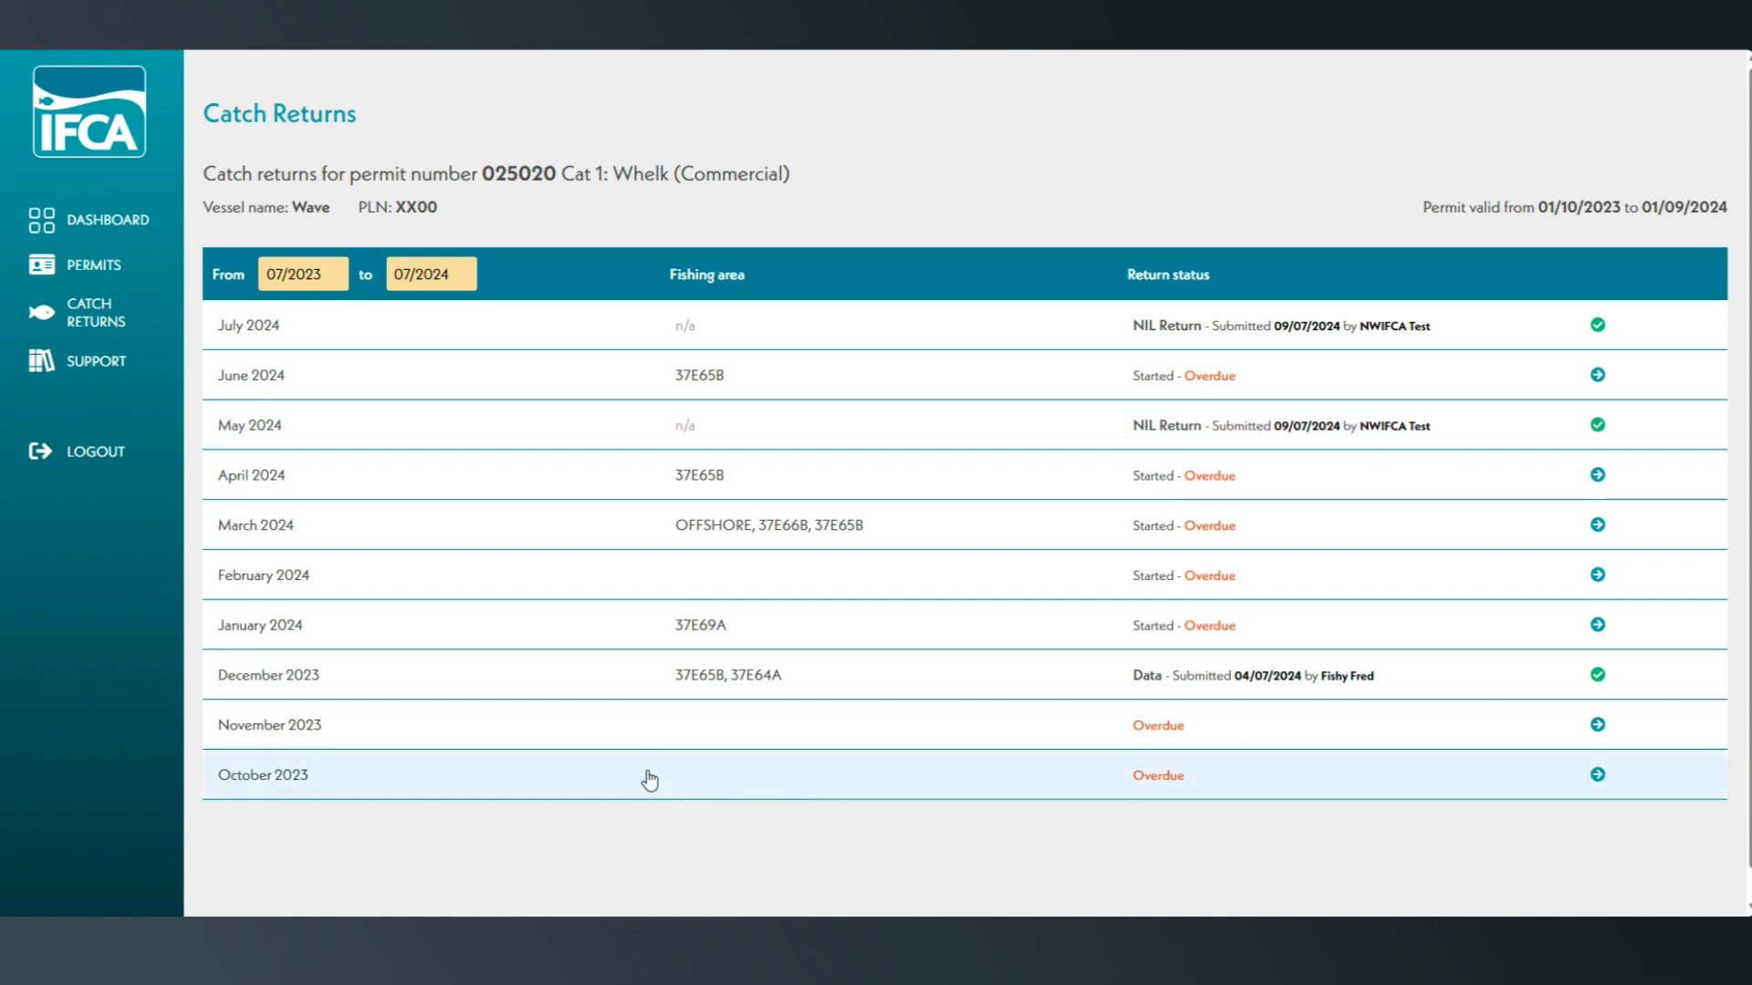
pyautogui.click(671, 737)
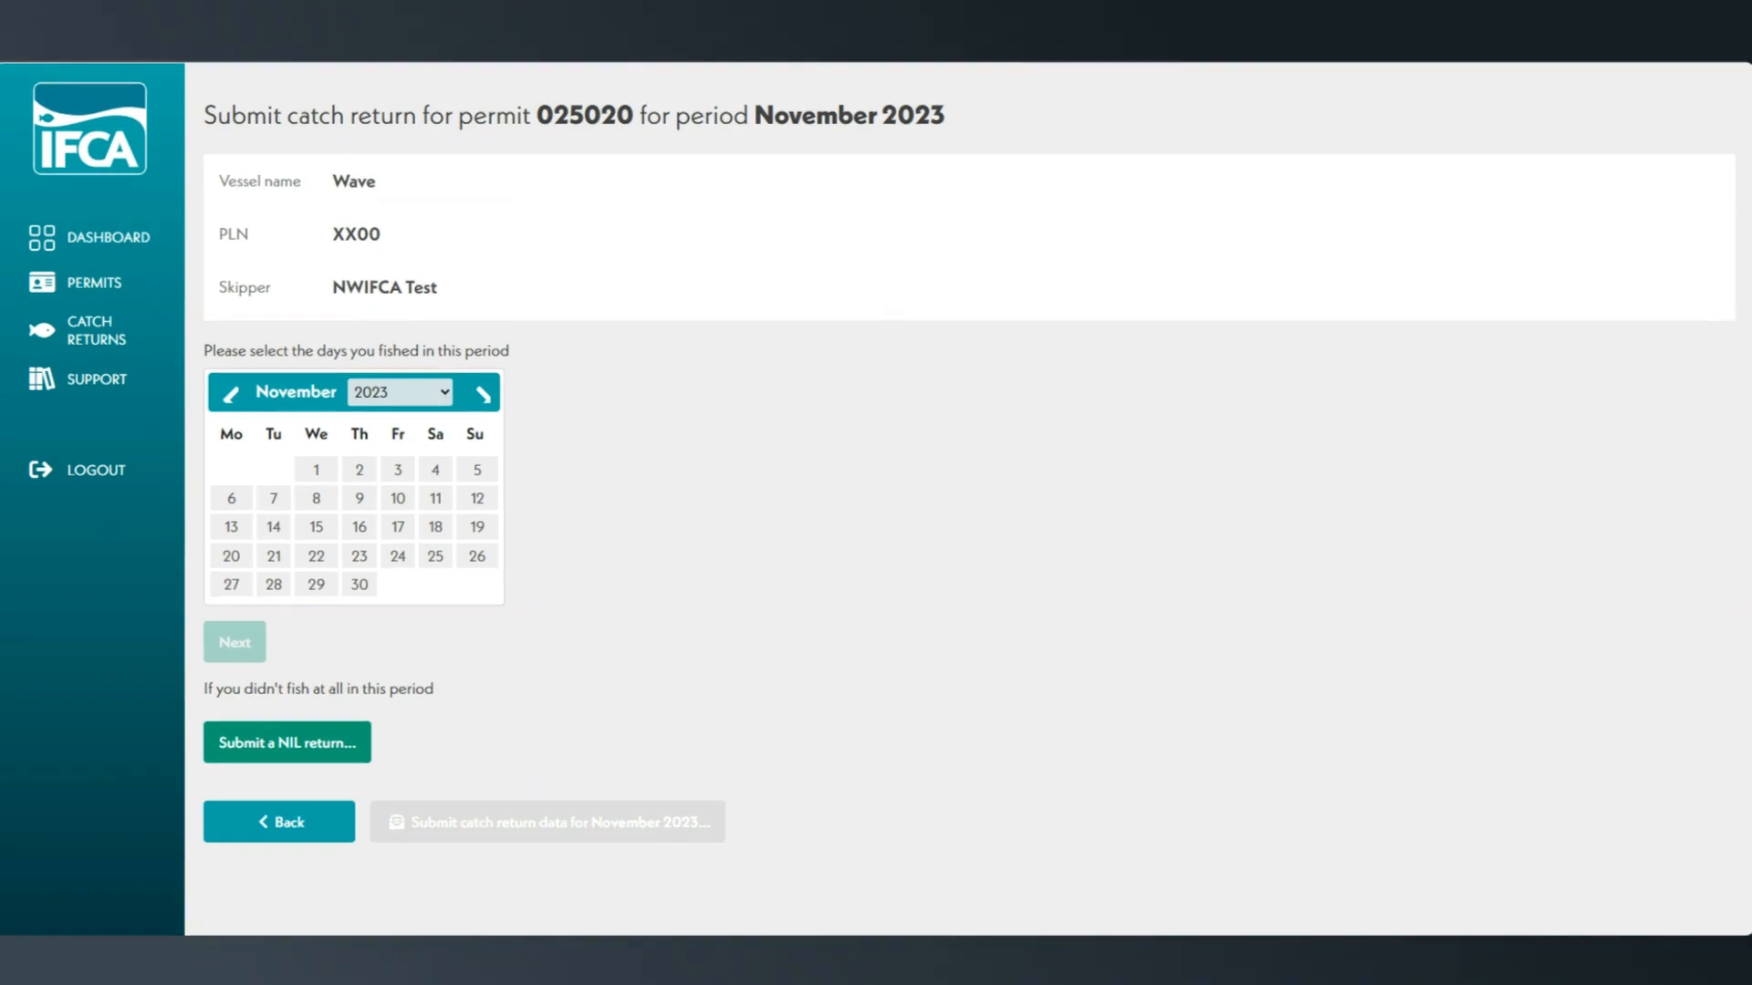
# - Select 4, 9 and 11 November 2023 as the days fished and continue to the area selection
pyautogui.click(441, 471)
pyautogui.click(355, 501)
pyautogui.click(435, 501)
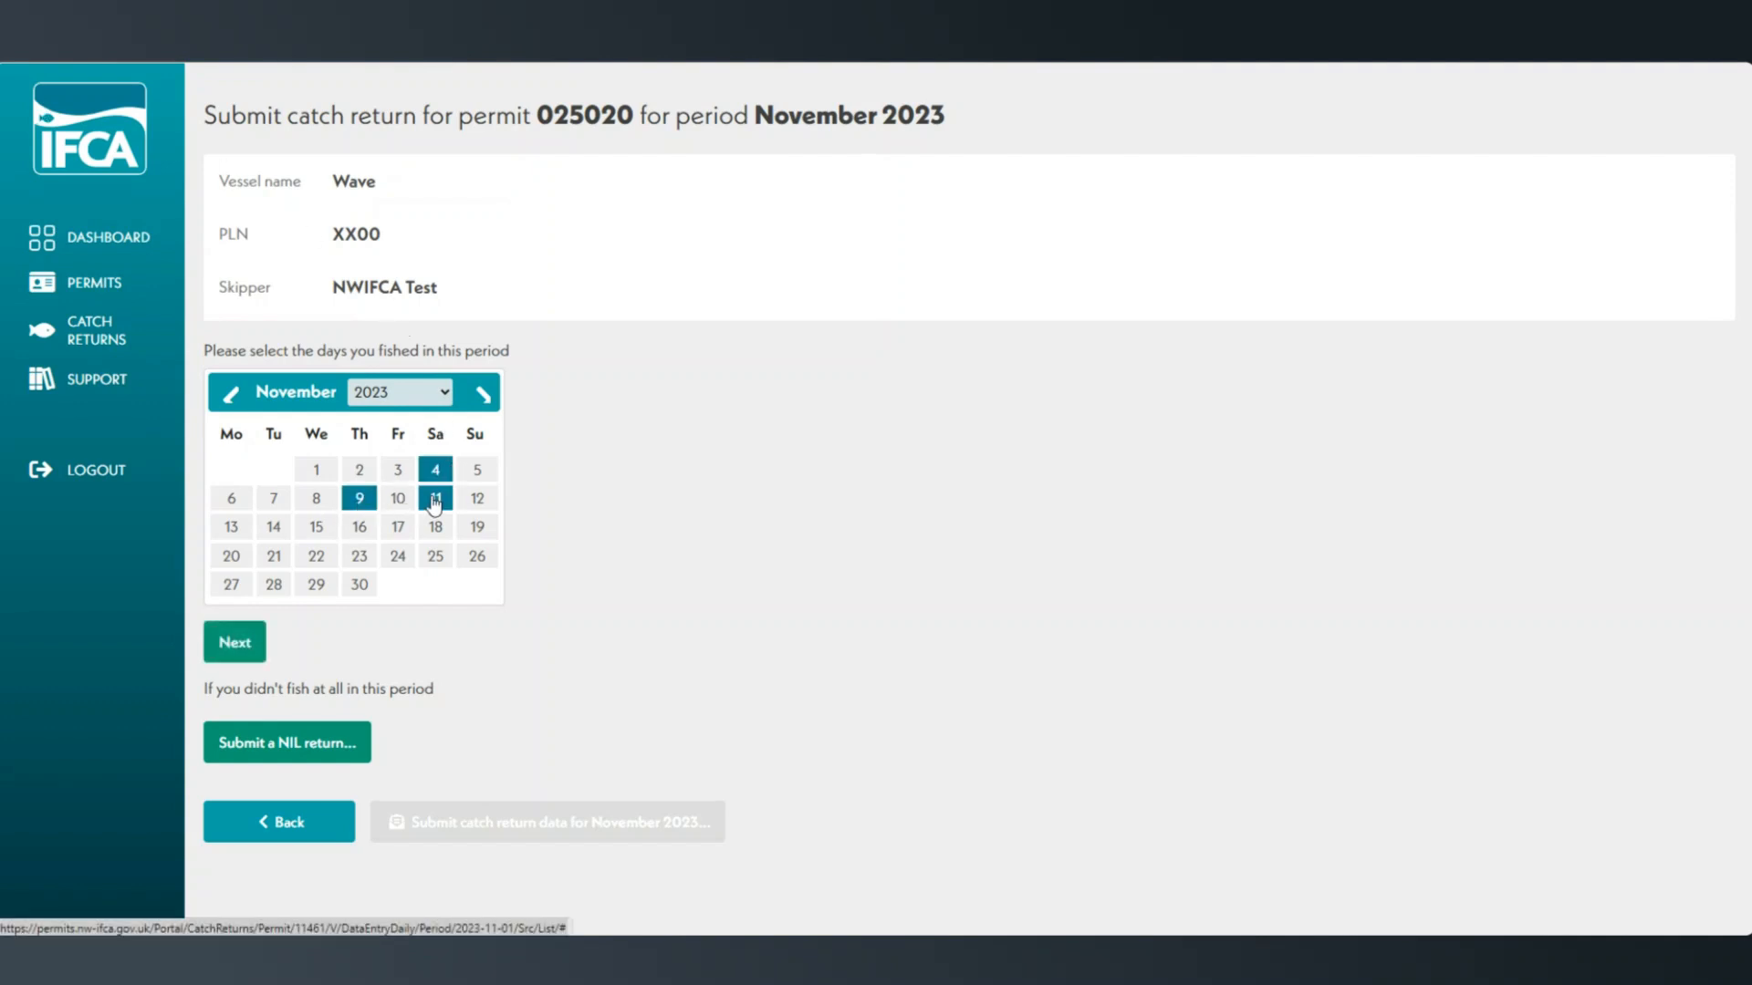
pyautogui.click(237, 650)
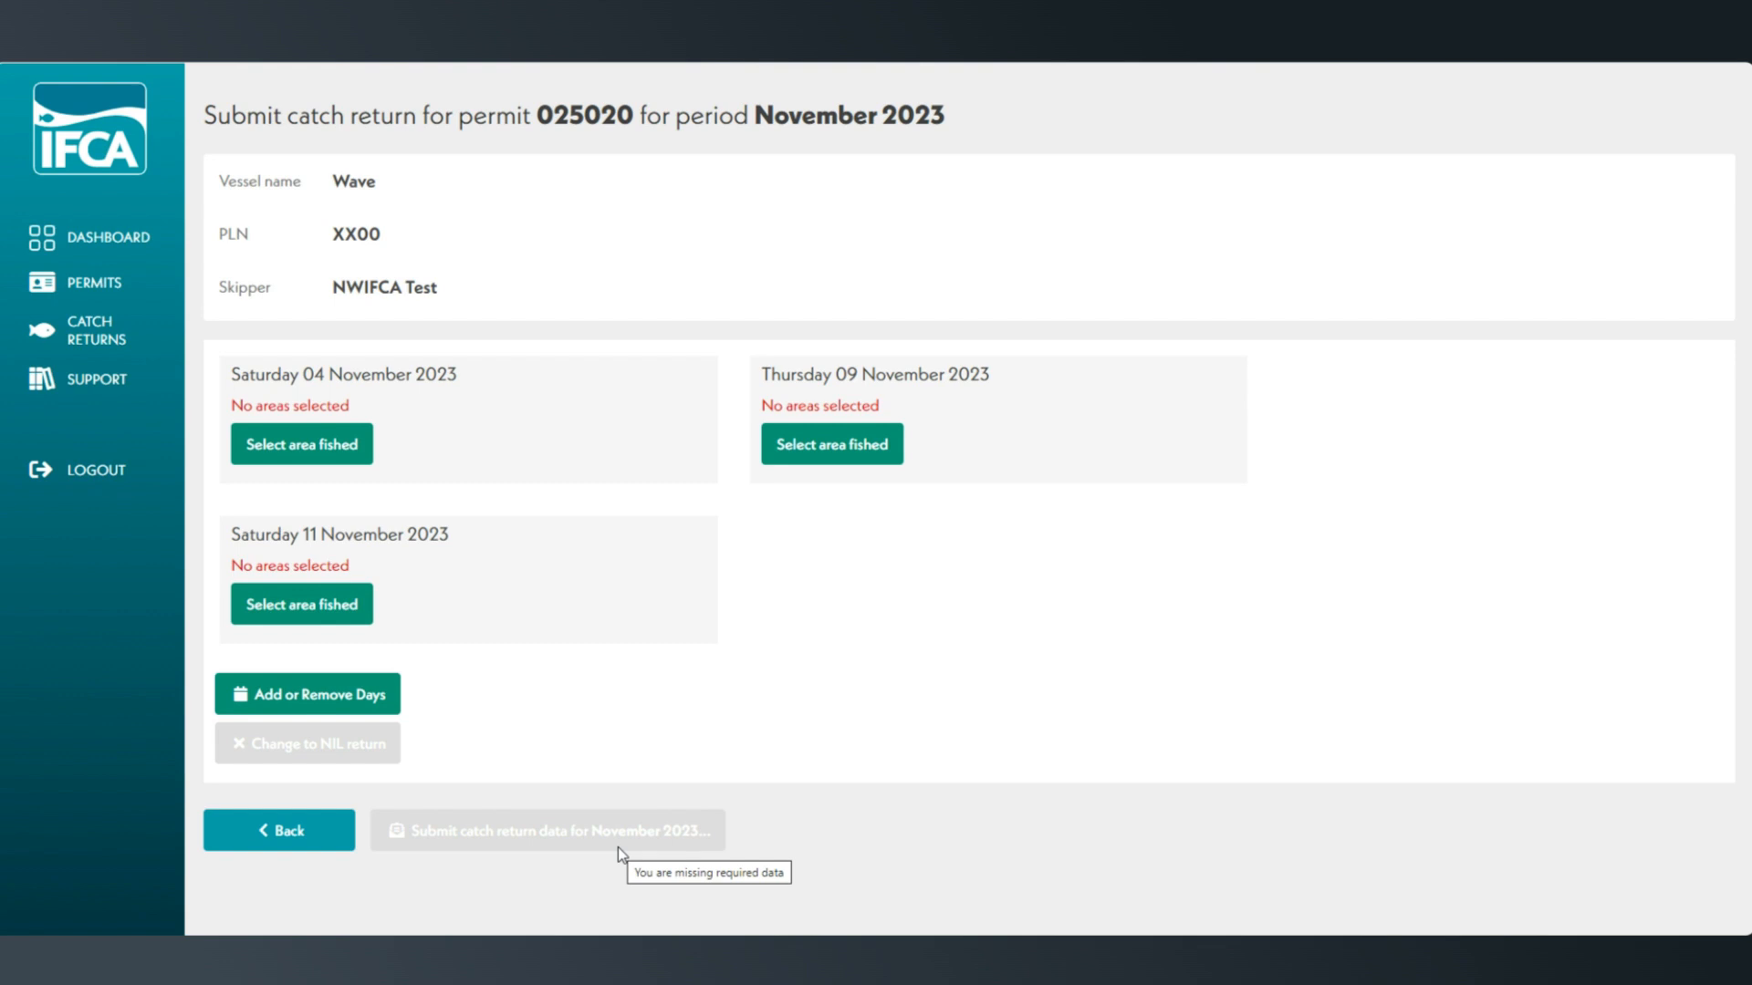
# - Select area 37E66B on the map as the area fished on Saturday 04 November 2023
pyautogui.click(344, 465)
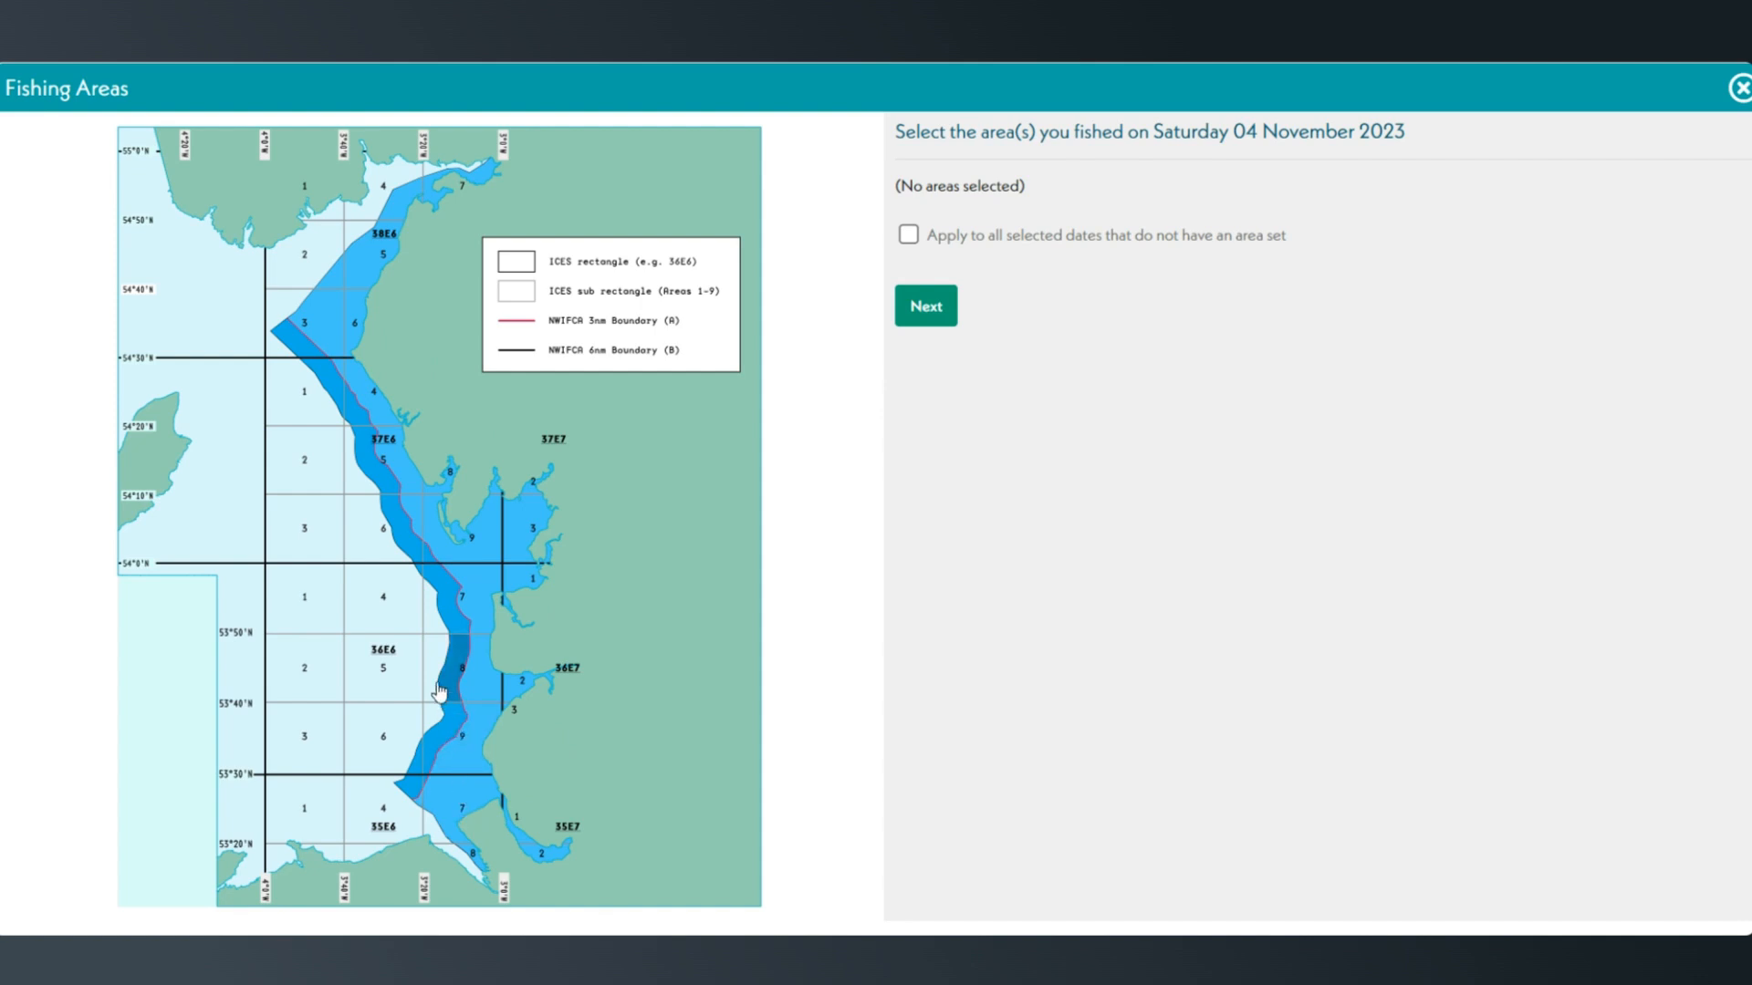
pyautogui.click(402, 542)
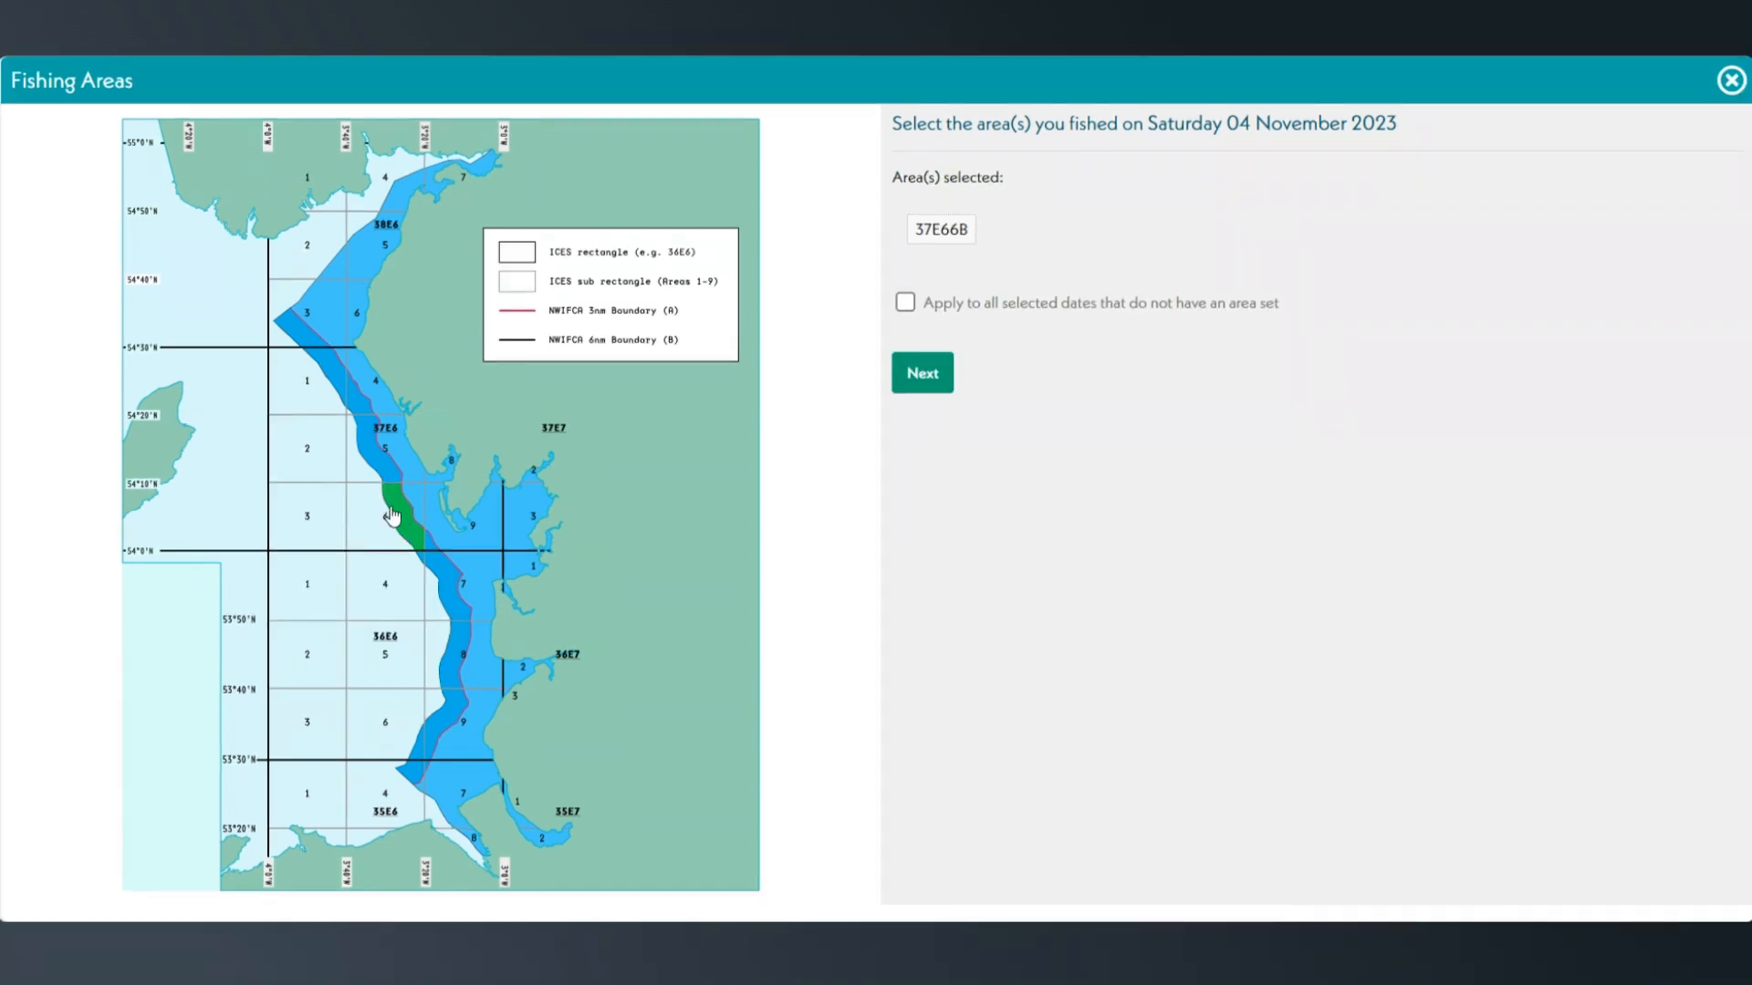
# - Add areas 37E65B, 37E65A, 37E69A and 37E64A to the areas selected for 4 November
pyautogui.click(378, 447)
pyautogui.click(402, 464)
pyautogui.click(479, 522)
pyautogui.click(393, 416)
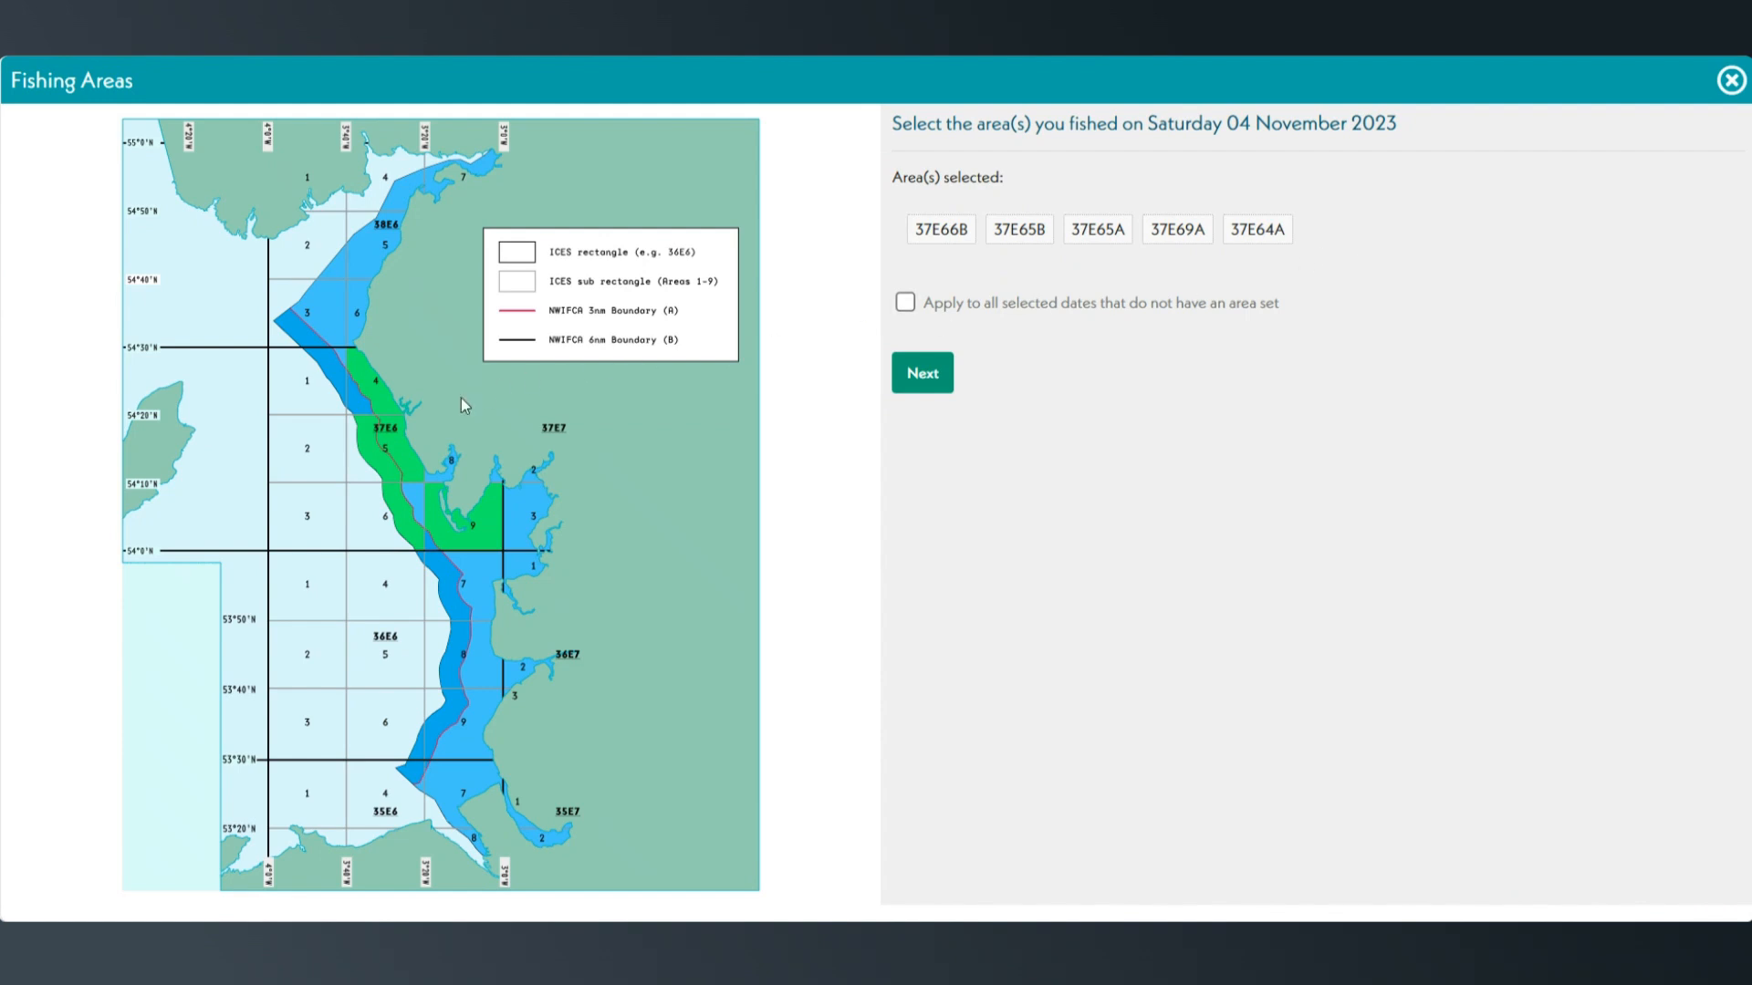
# - Remove areas 37E64A, 37E65A, 37E65B and 37E69A from the selection, keeping only 37E66B
pyautogui.click(381, 388)
pyautogui.click(410, 458)
pyautogui.click(381, 452)
pyautogui.click(479, 540)
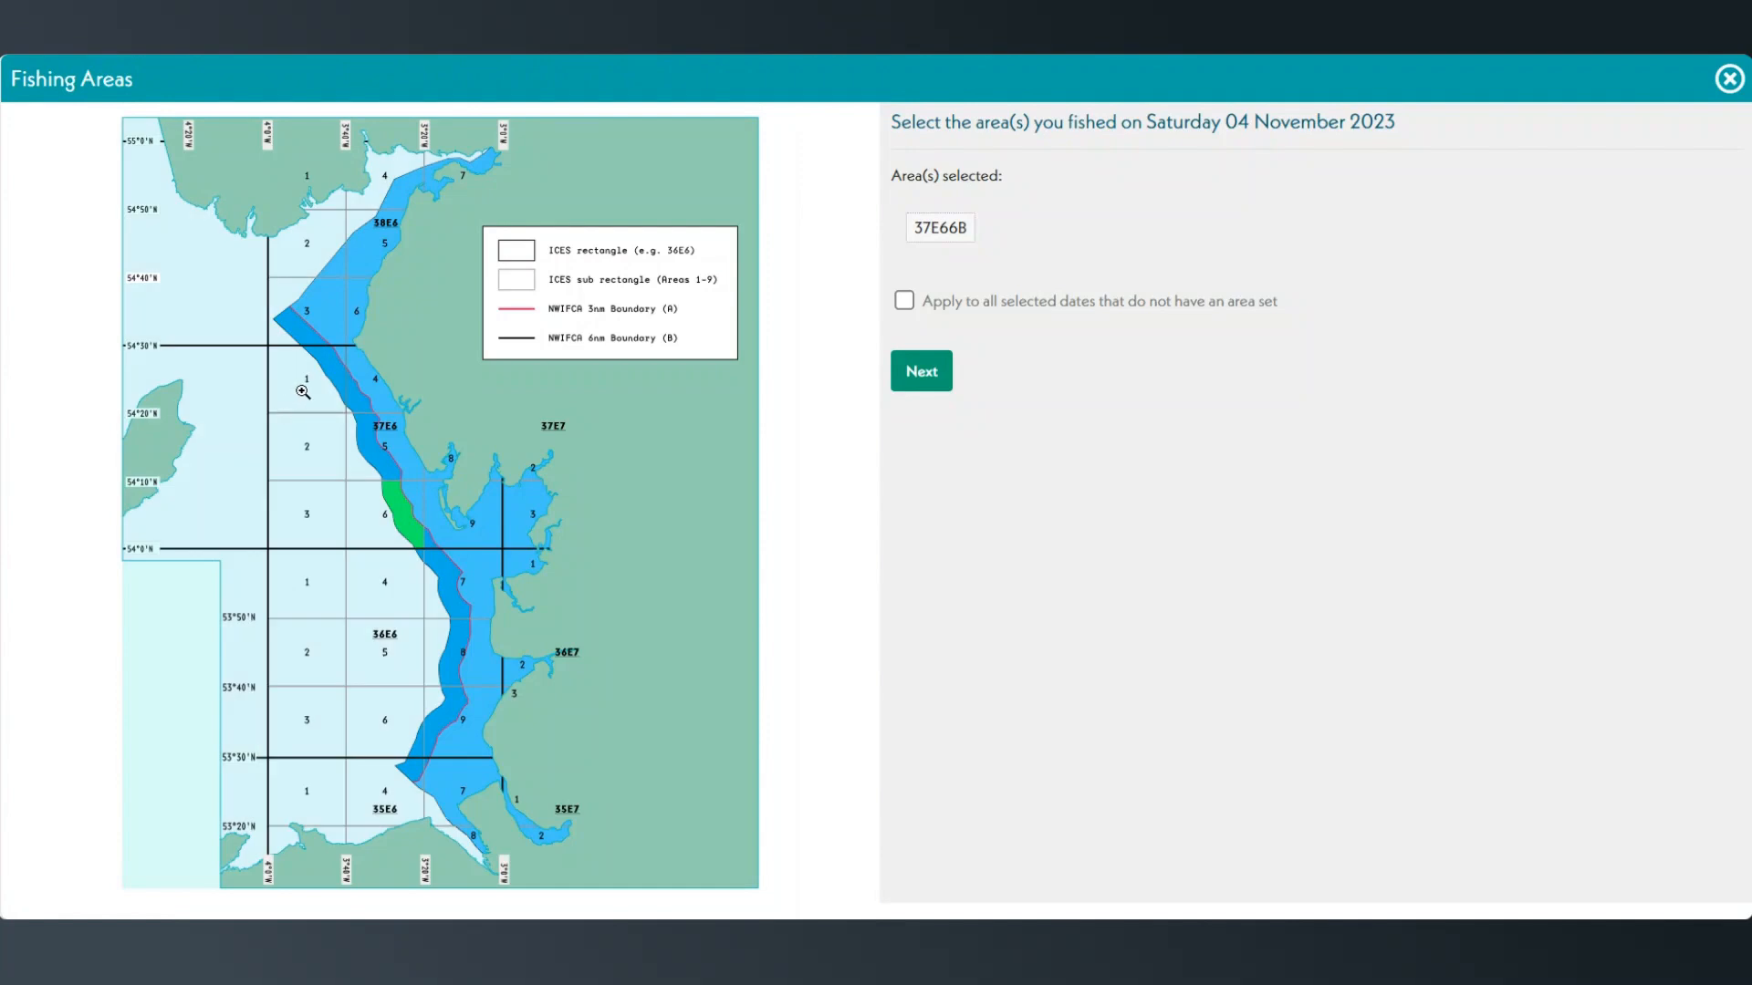
# - Magnify sub-rectangle 1 of 37E6 on the map, and add the OFFSHORE area and remove it again
pyautogui.click(303, 391)
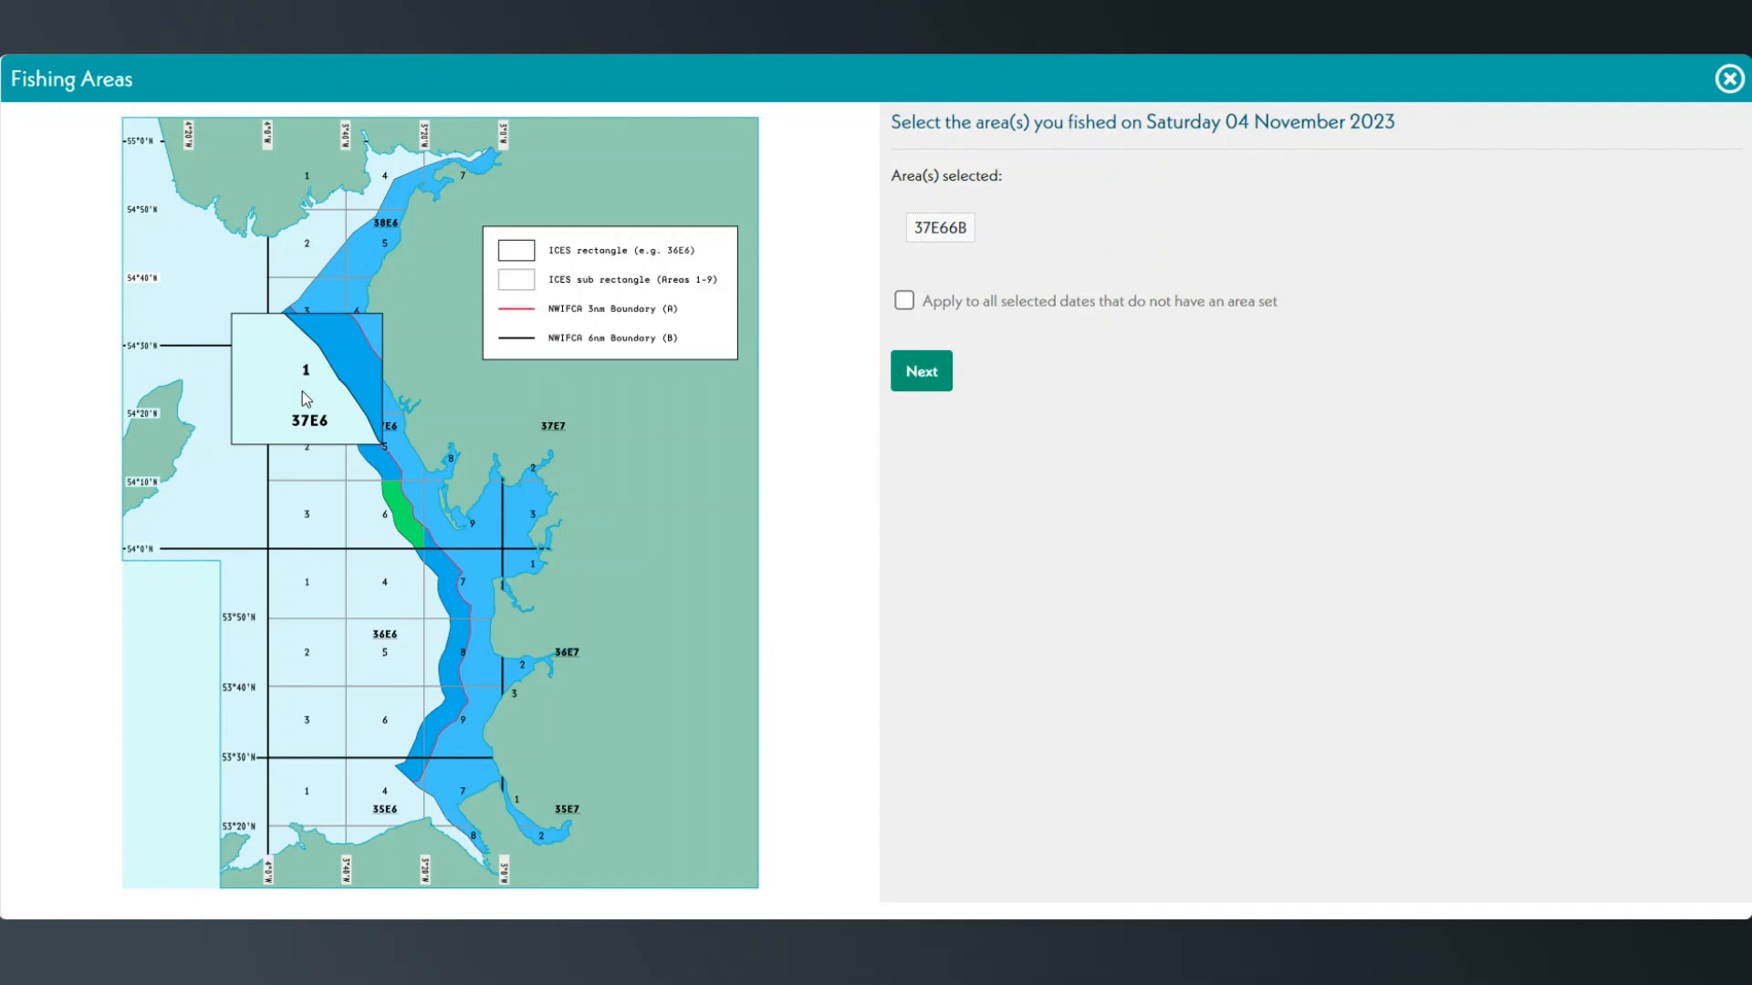
pyautogui.click(372, 338)
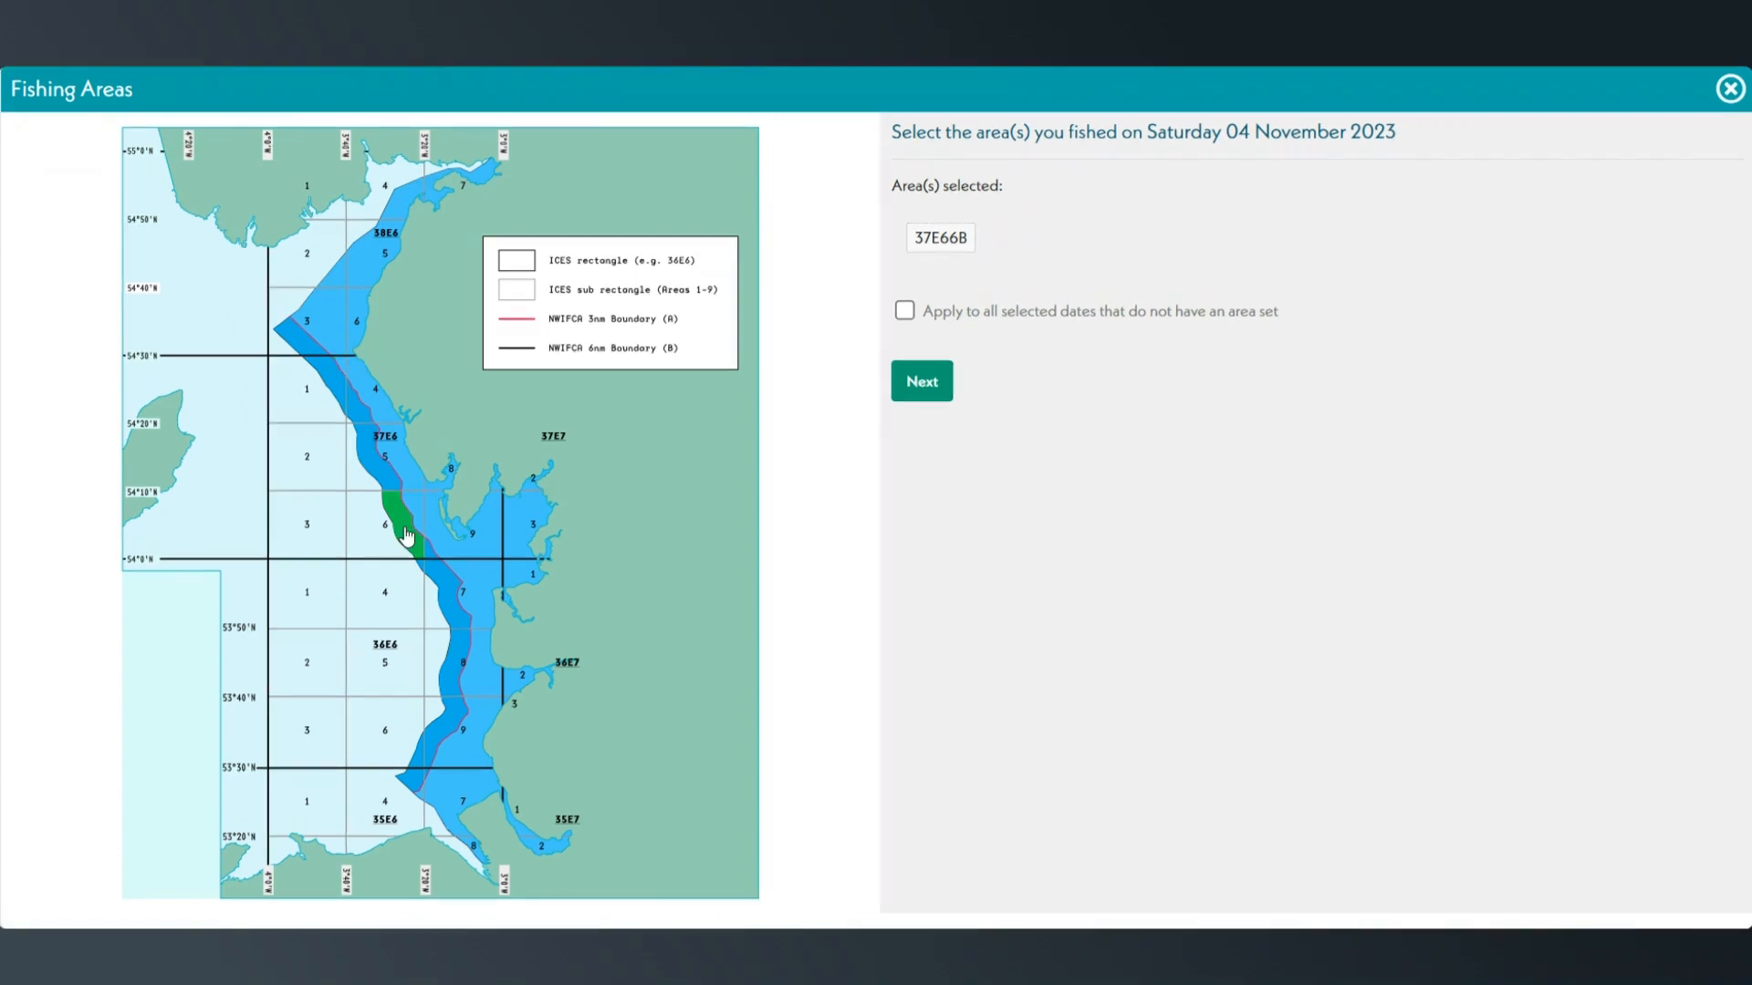
pyautogui.click(300, 546)
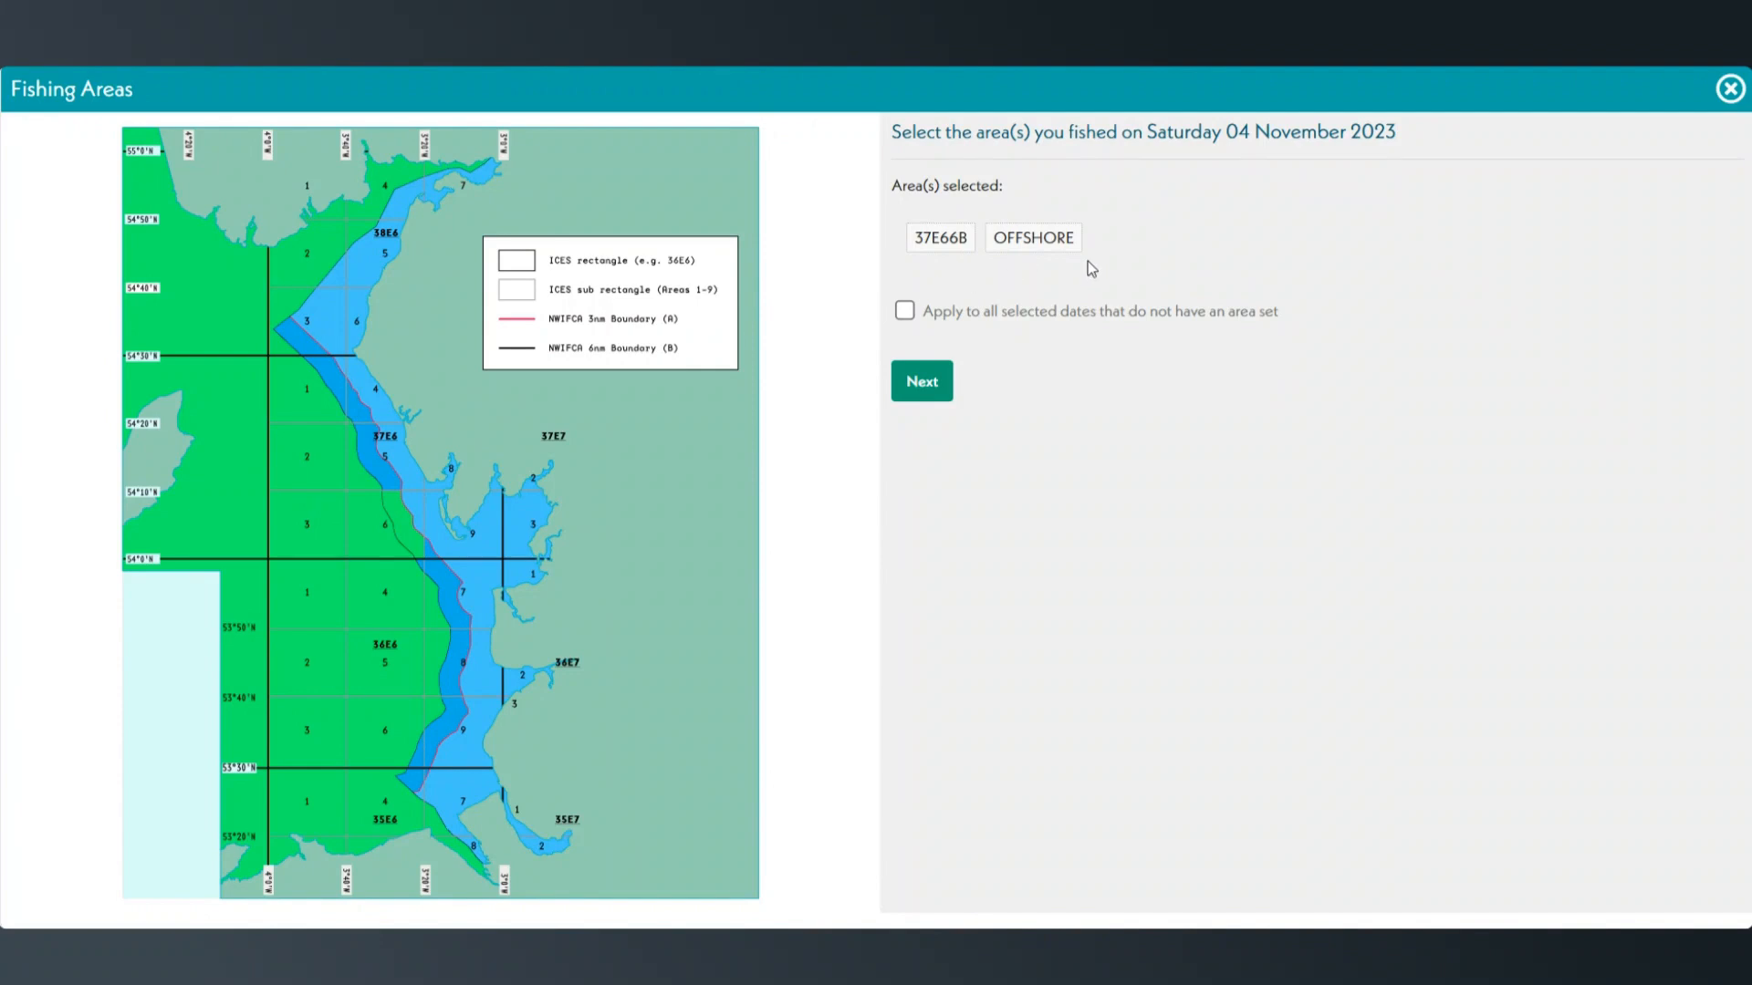
pyautogui.click(383, 516)
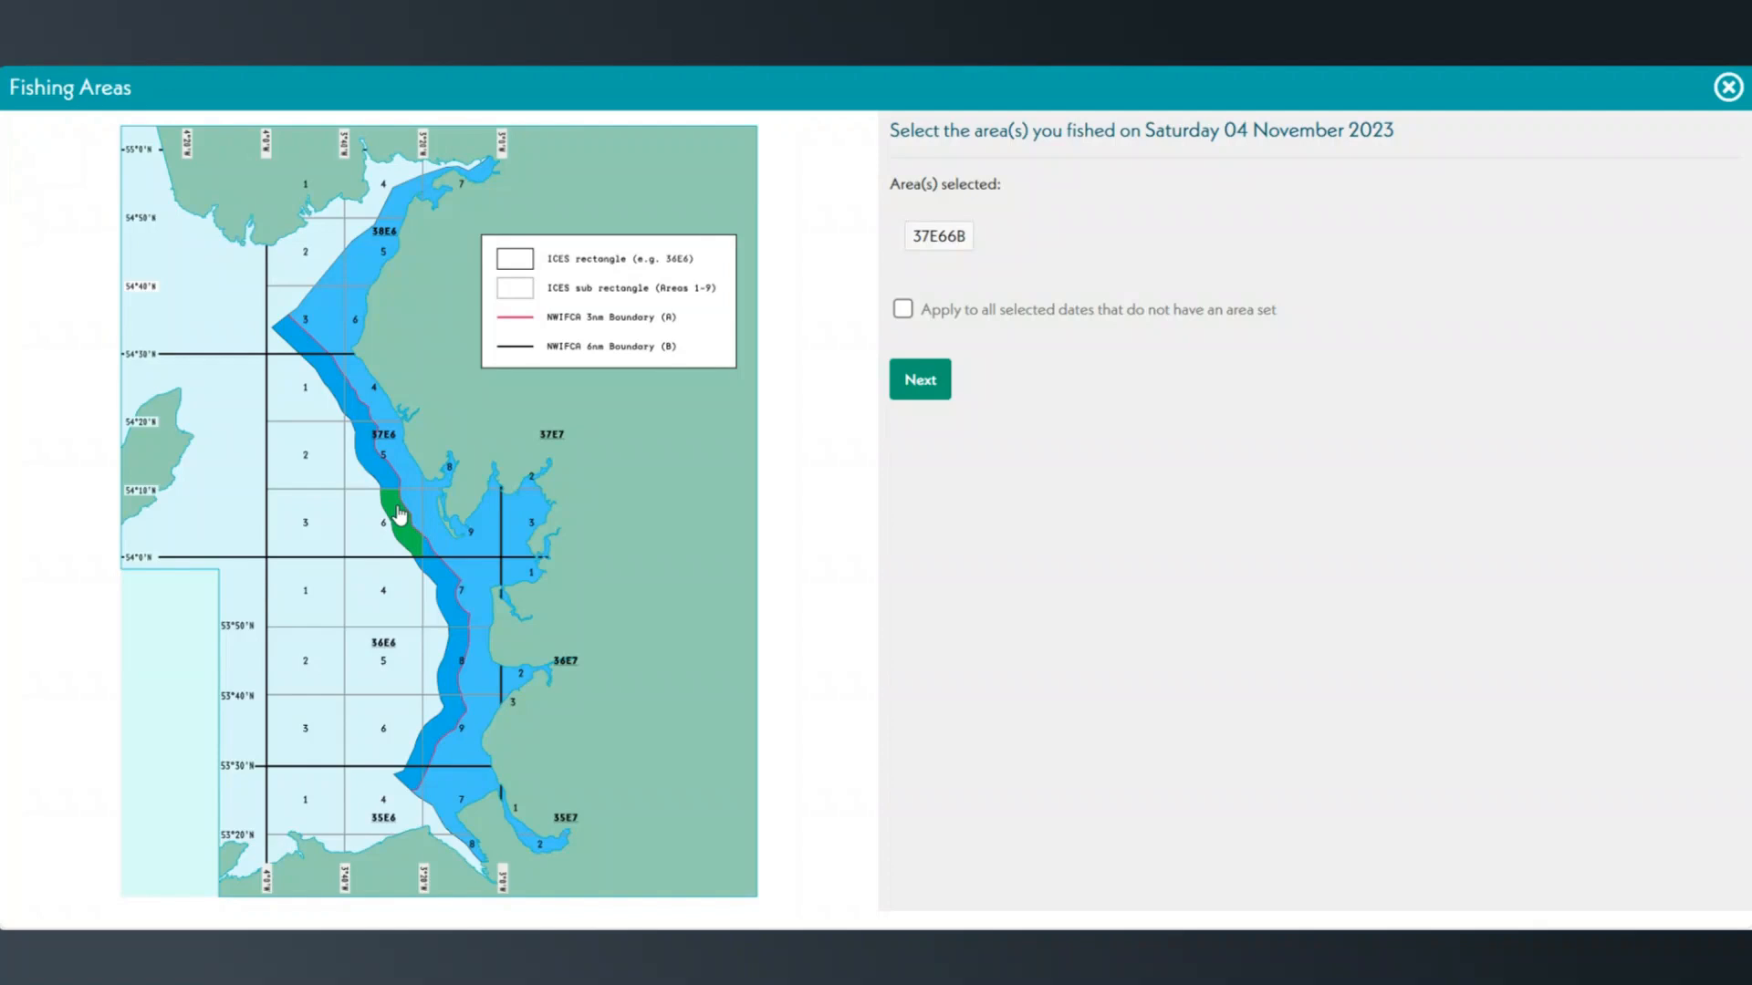
# - Apply the selected area to all selected dates that have no area set and continue
pyautogui.click(904, 312)
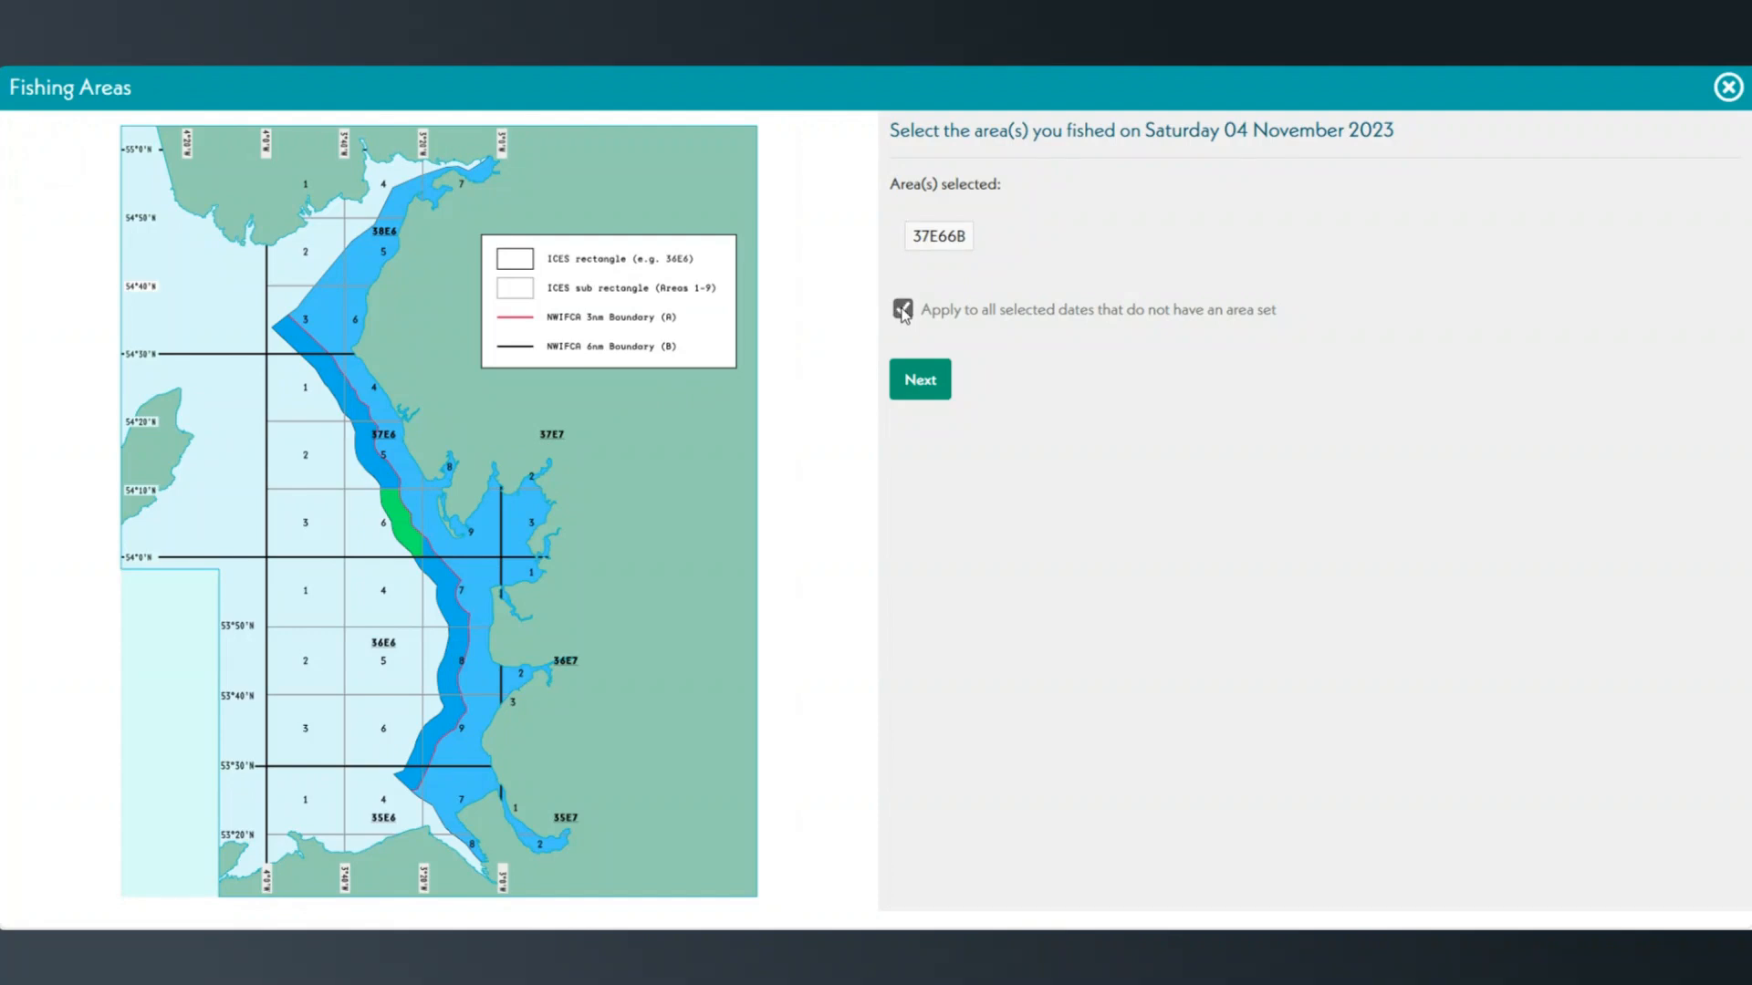
pyautogui.click(929, 377)
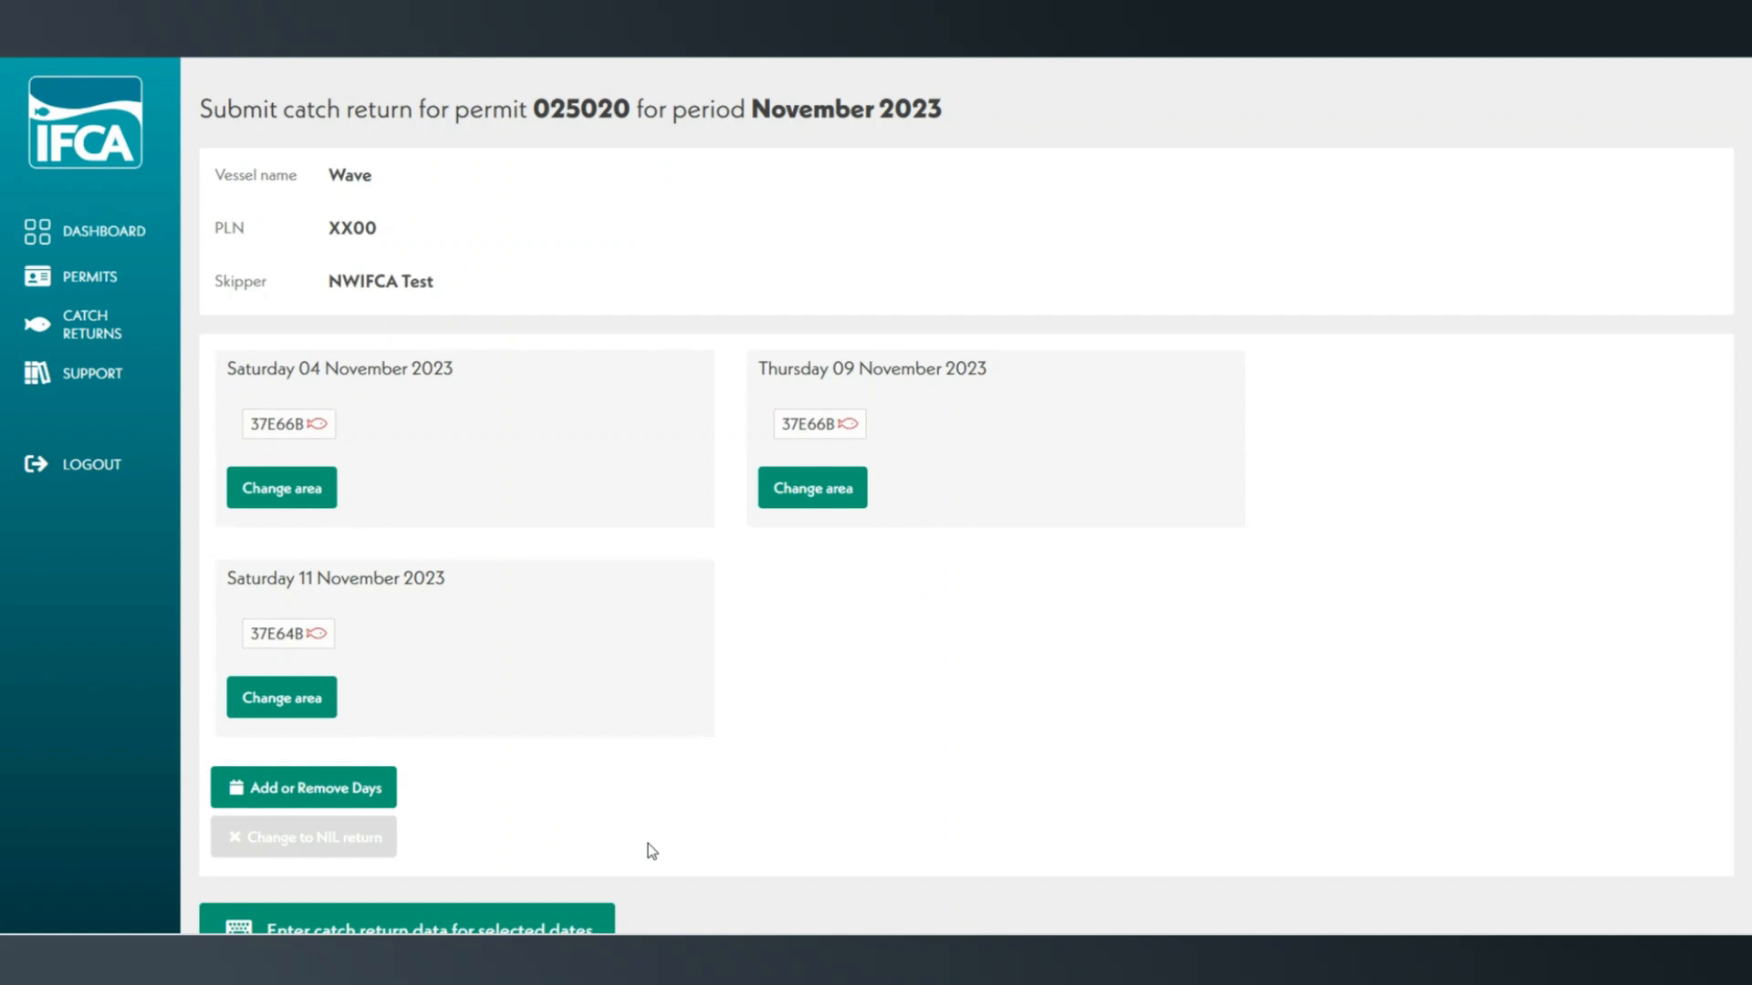
# - Open the catch return data entry form for the selected dates and review its day sections
pyautogui.scroll(-3, 648, 843)
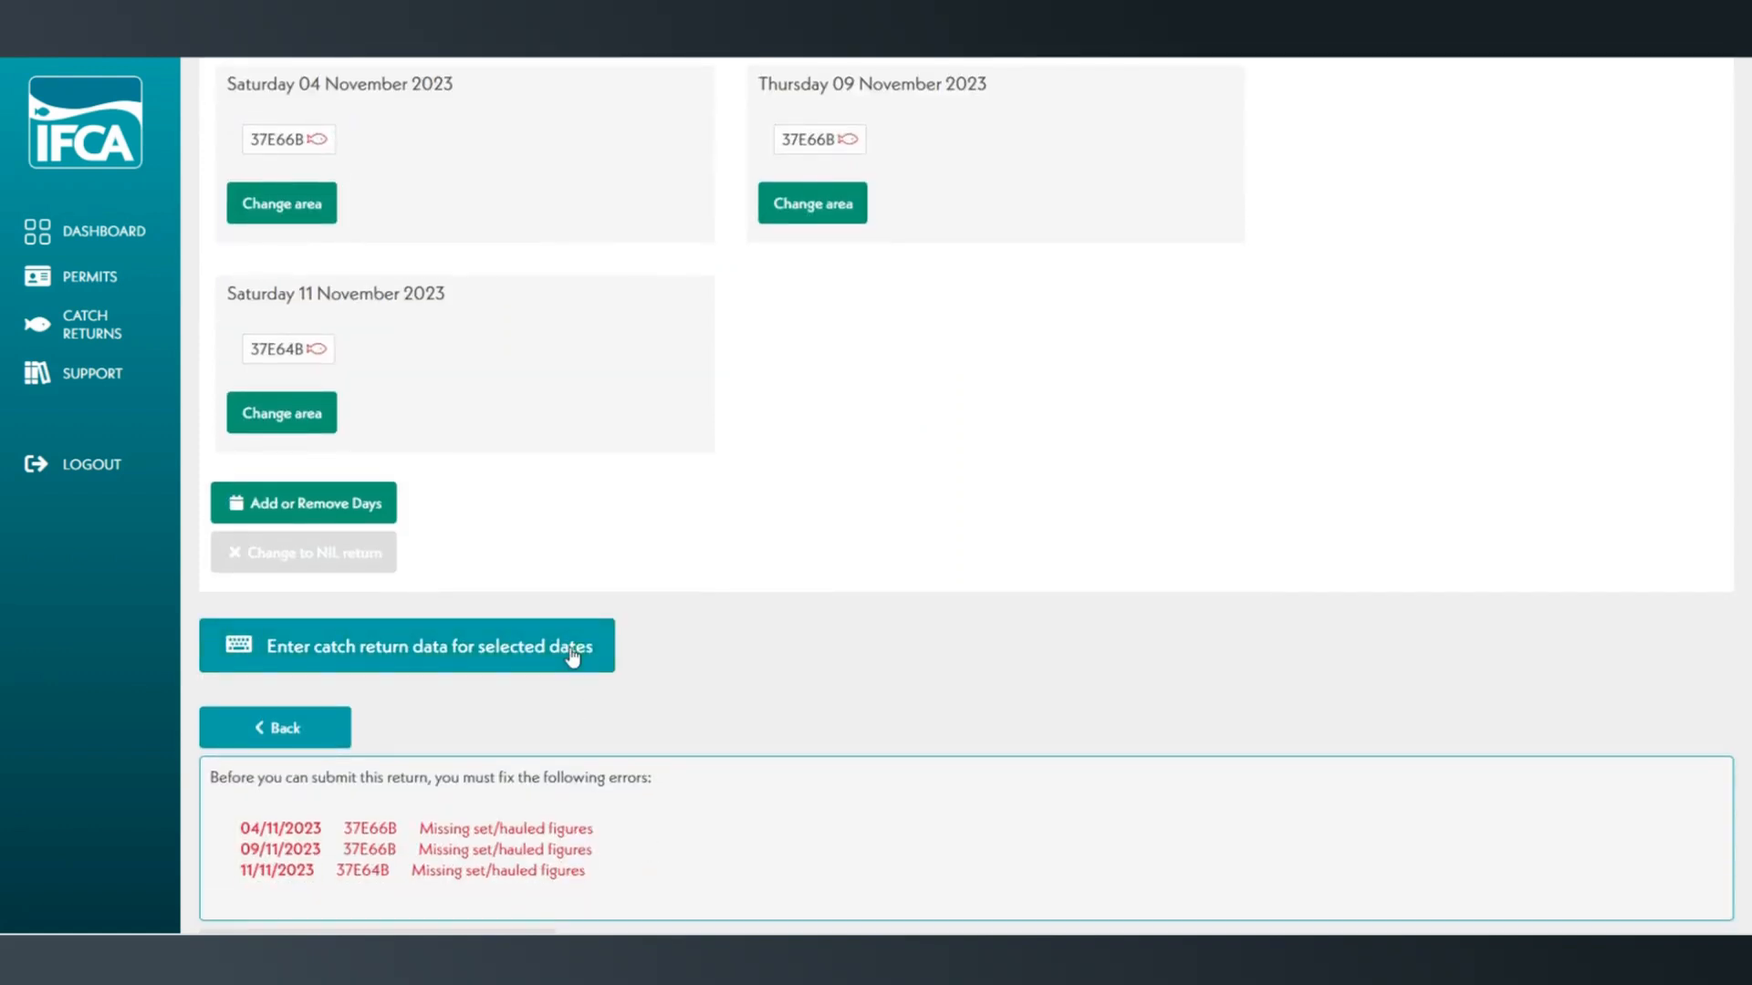
pyautogui.scroll(-2, 572, 655)
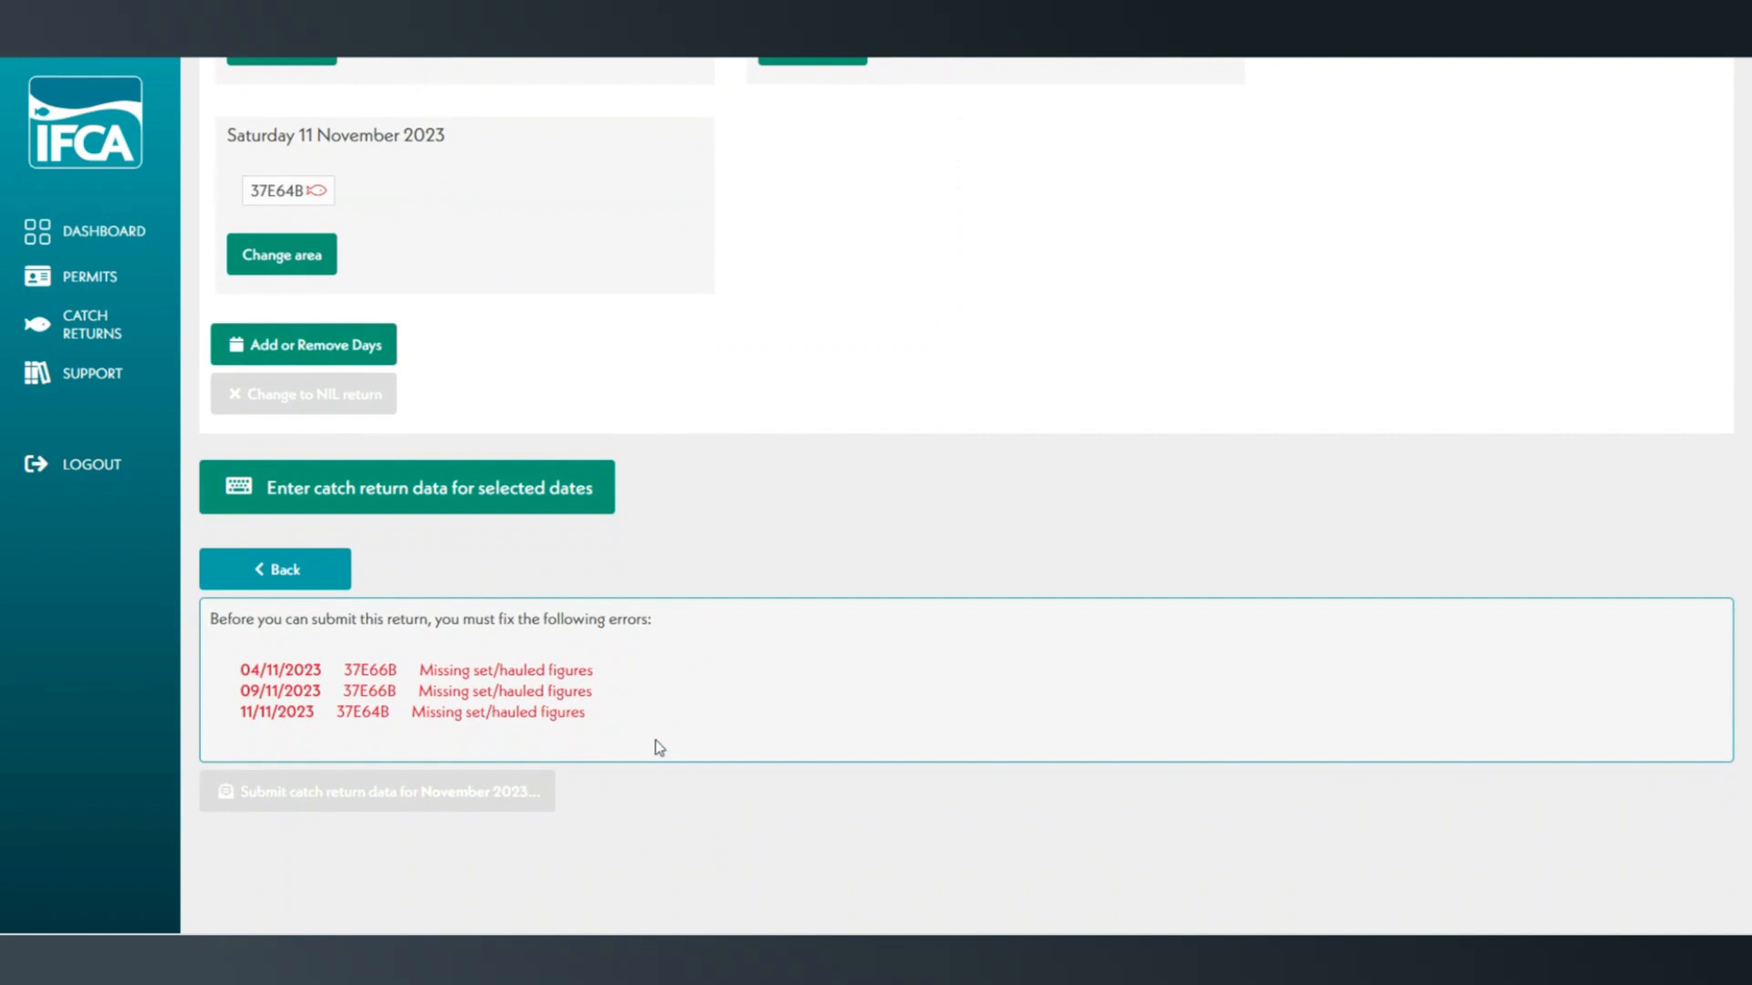
pyautogui.click(503, 493)
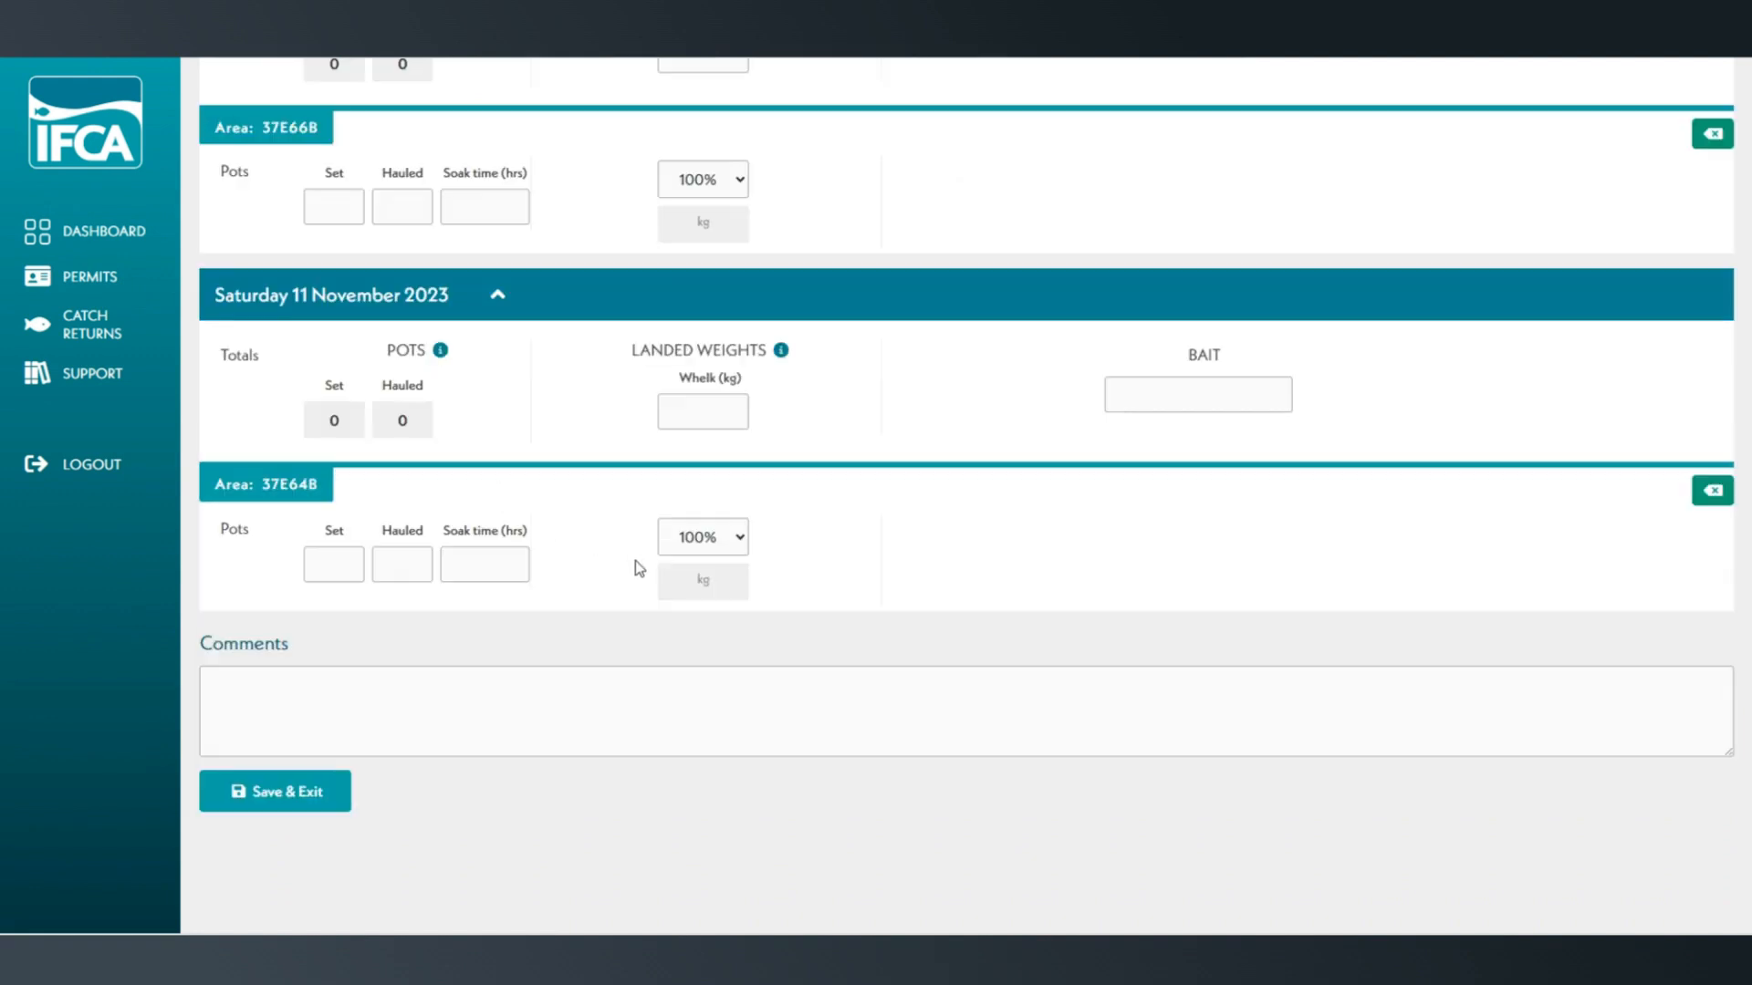
pyautogui.scroll(3, 664, 673)
pyautogui.scroll(5, 664, 677)
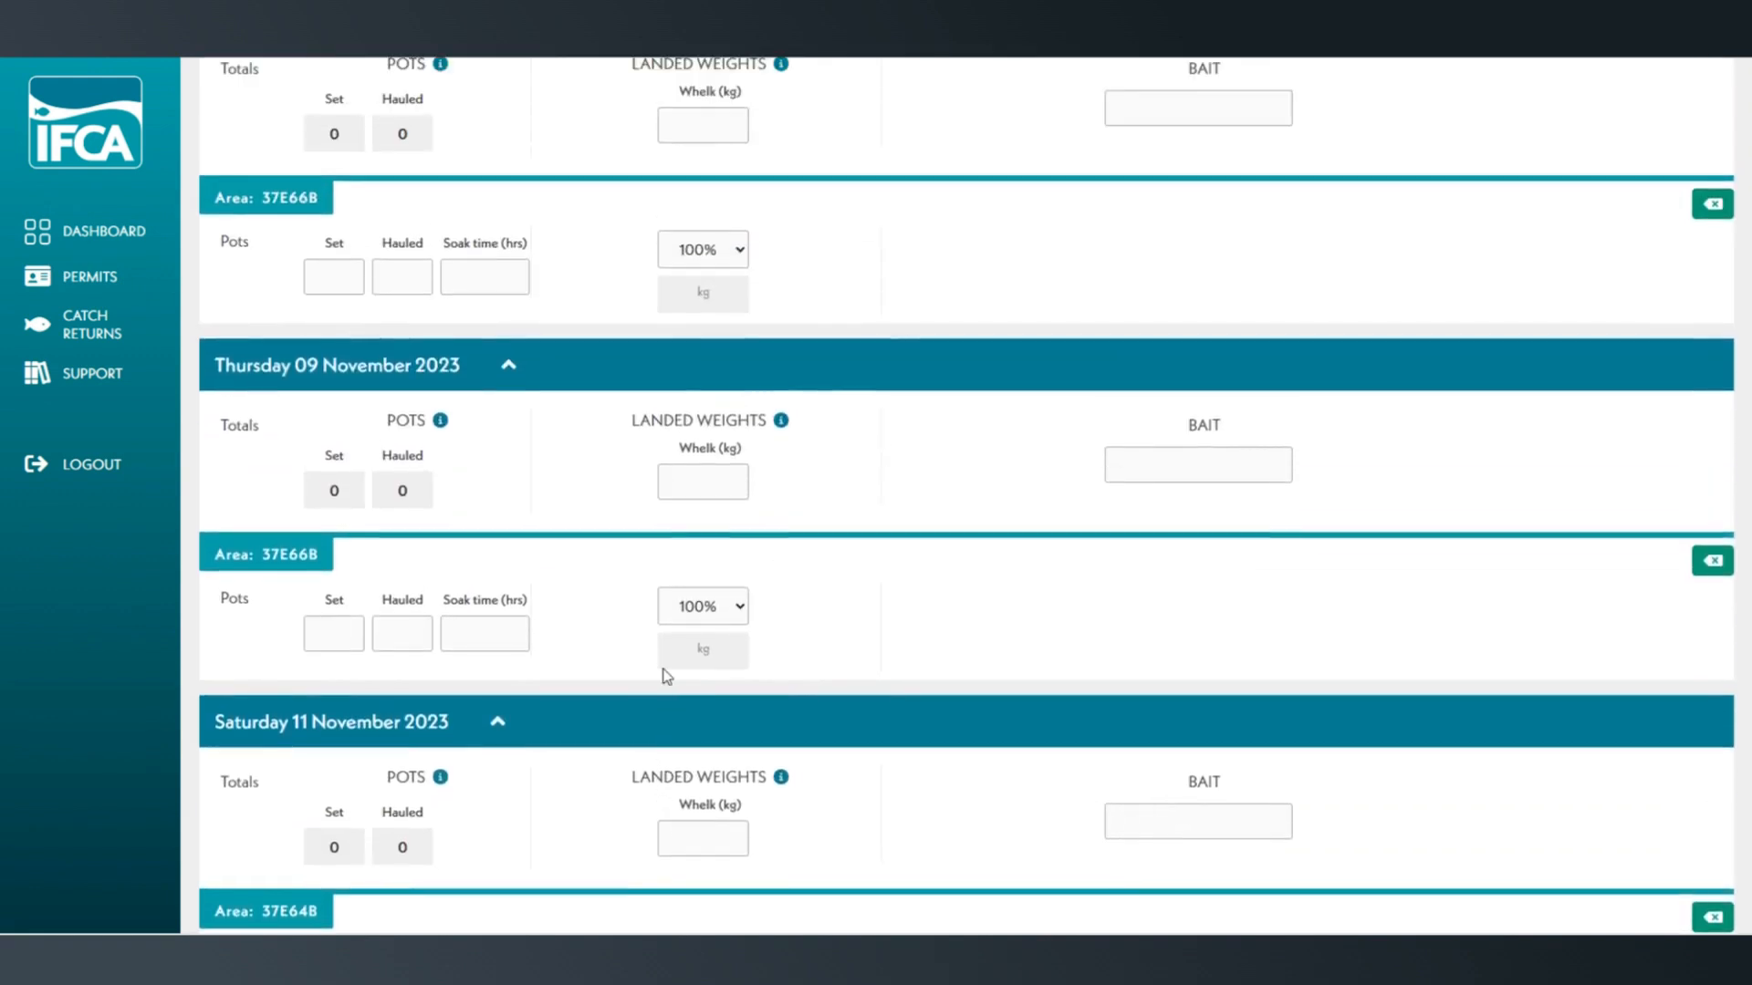
# - Collapse the sections of all three fishing days and expand only Saturday 04 November 2023
pyautogui.click(519, 364)
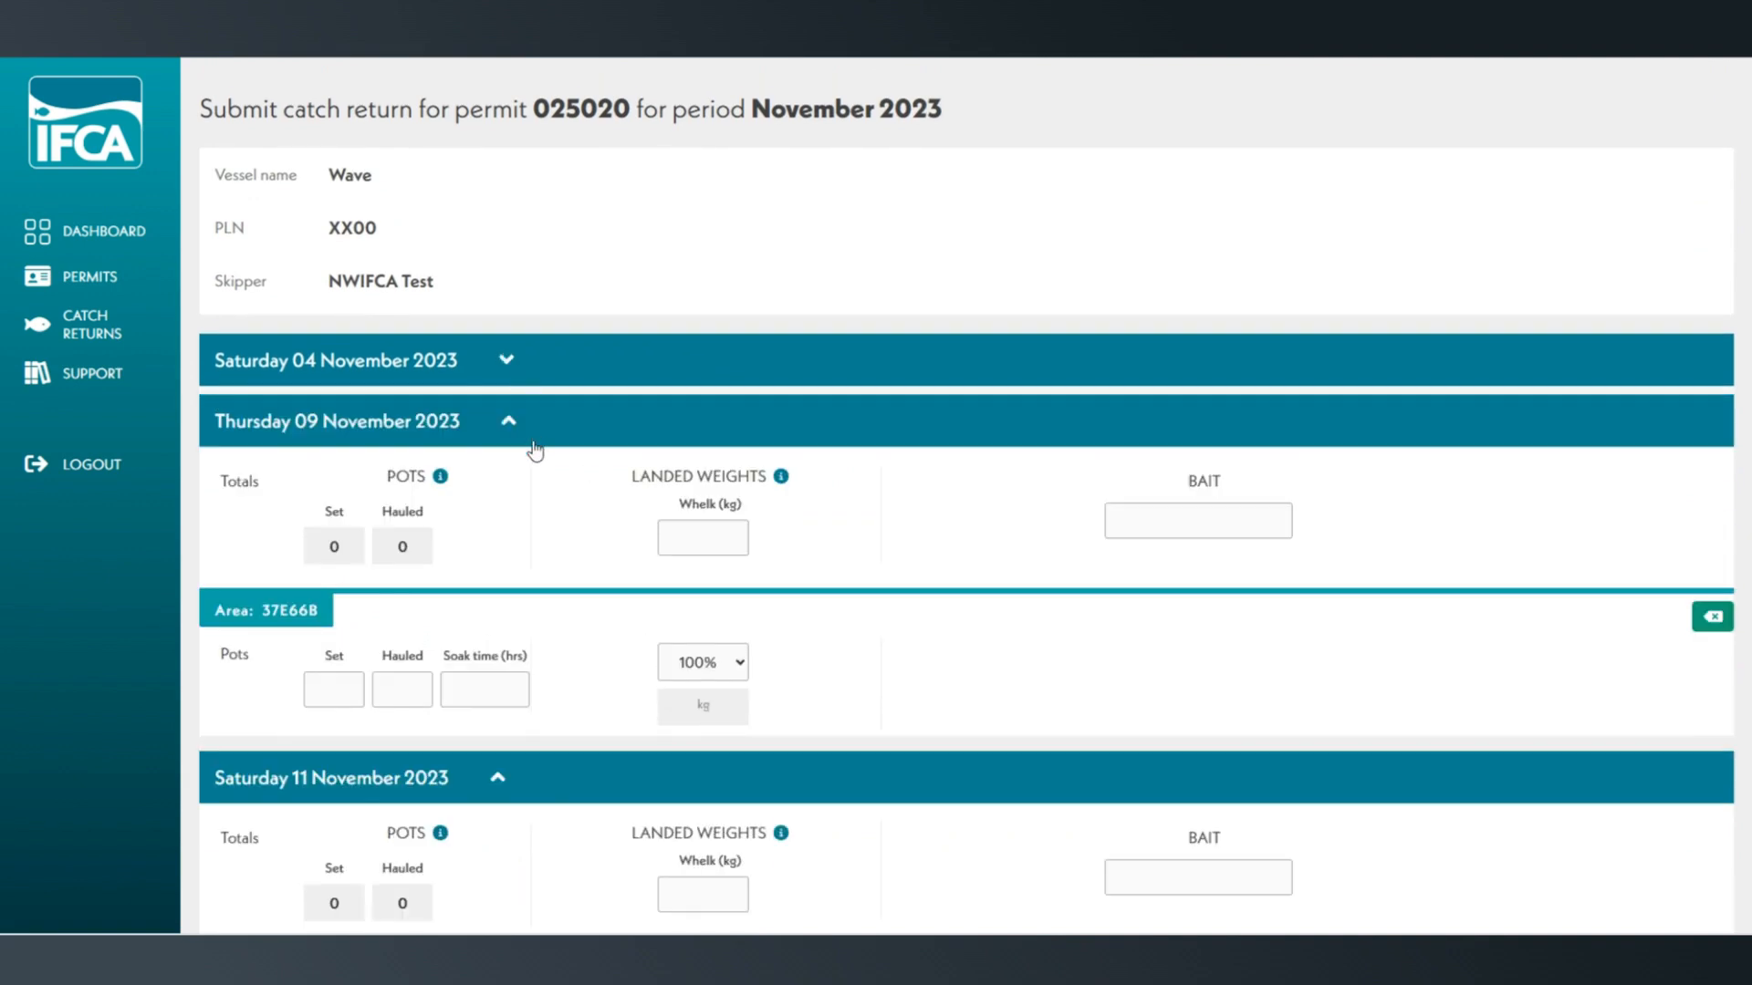
pyautogui.click(514, 421)
pyautogui.click(493, 481)
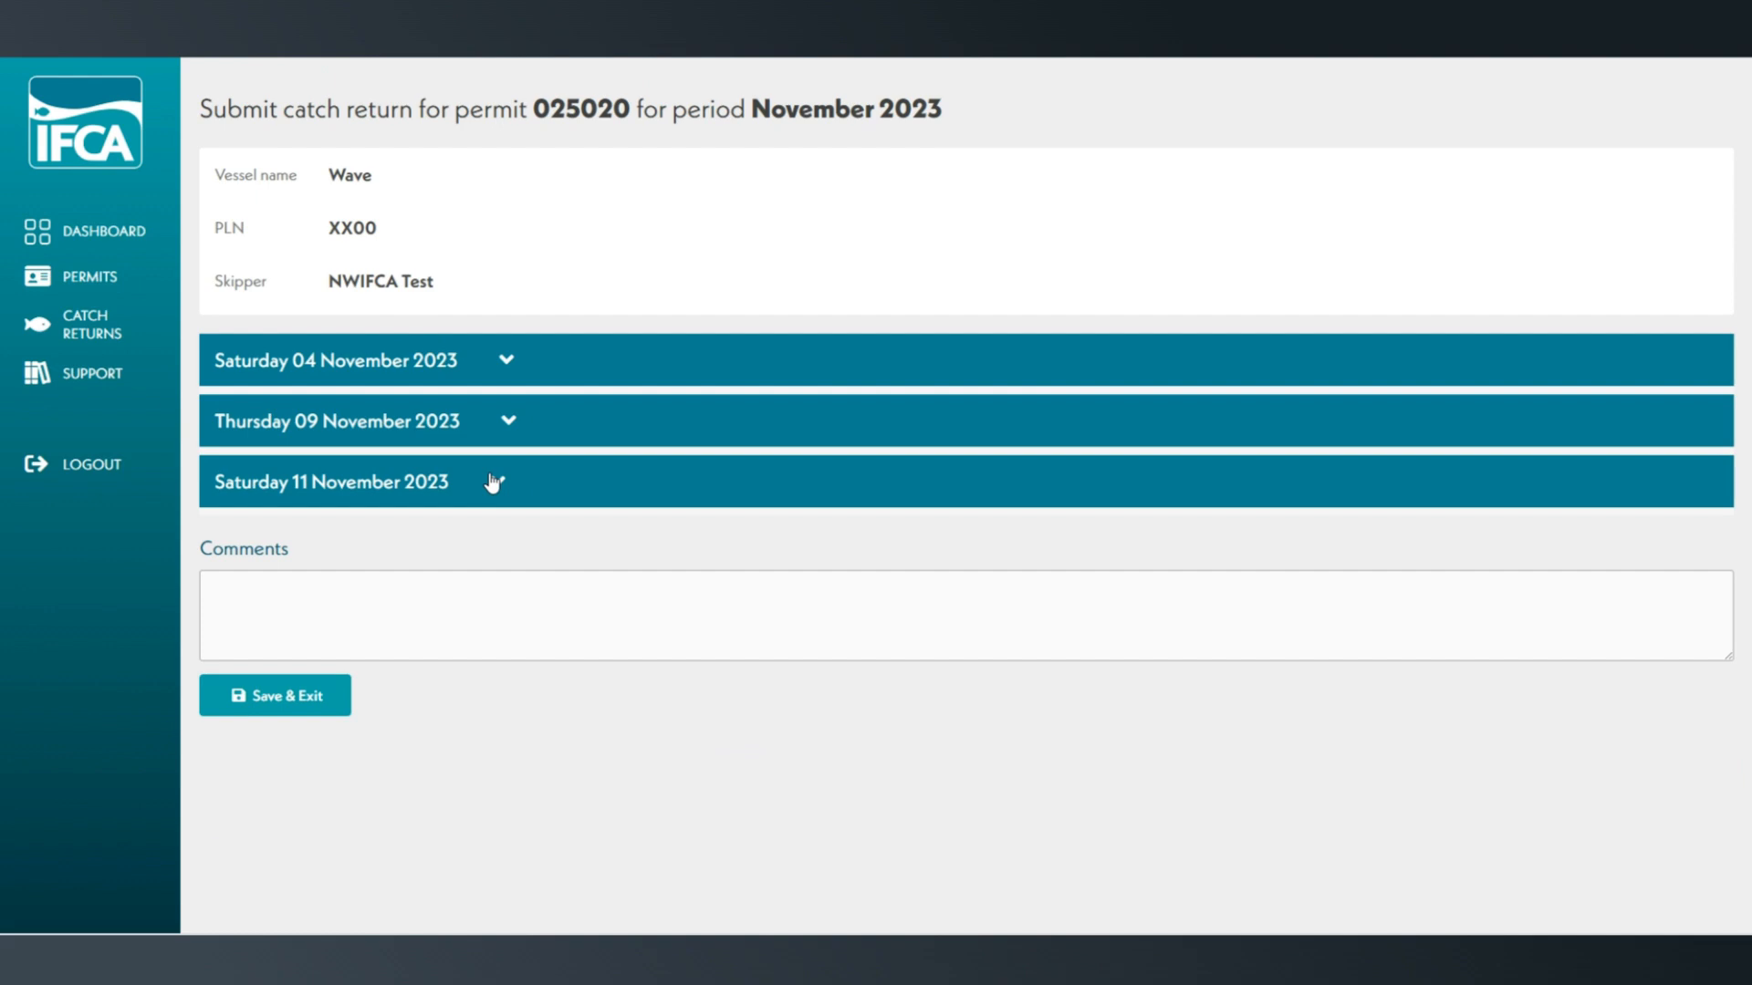
pyautogui.click(505, 363)
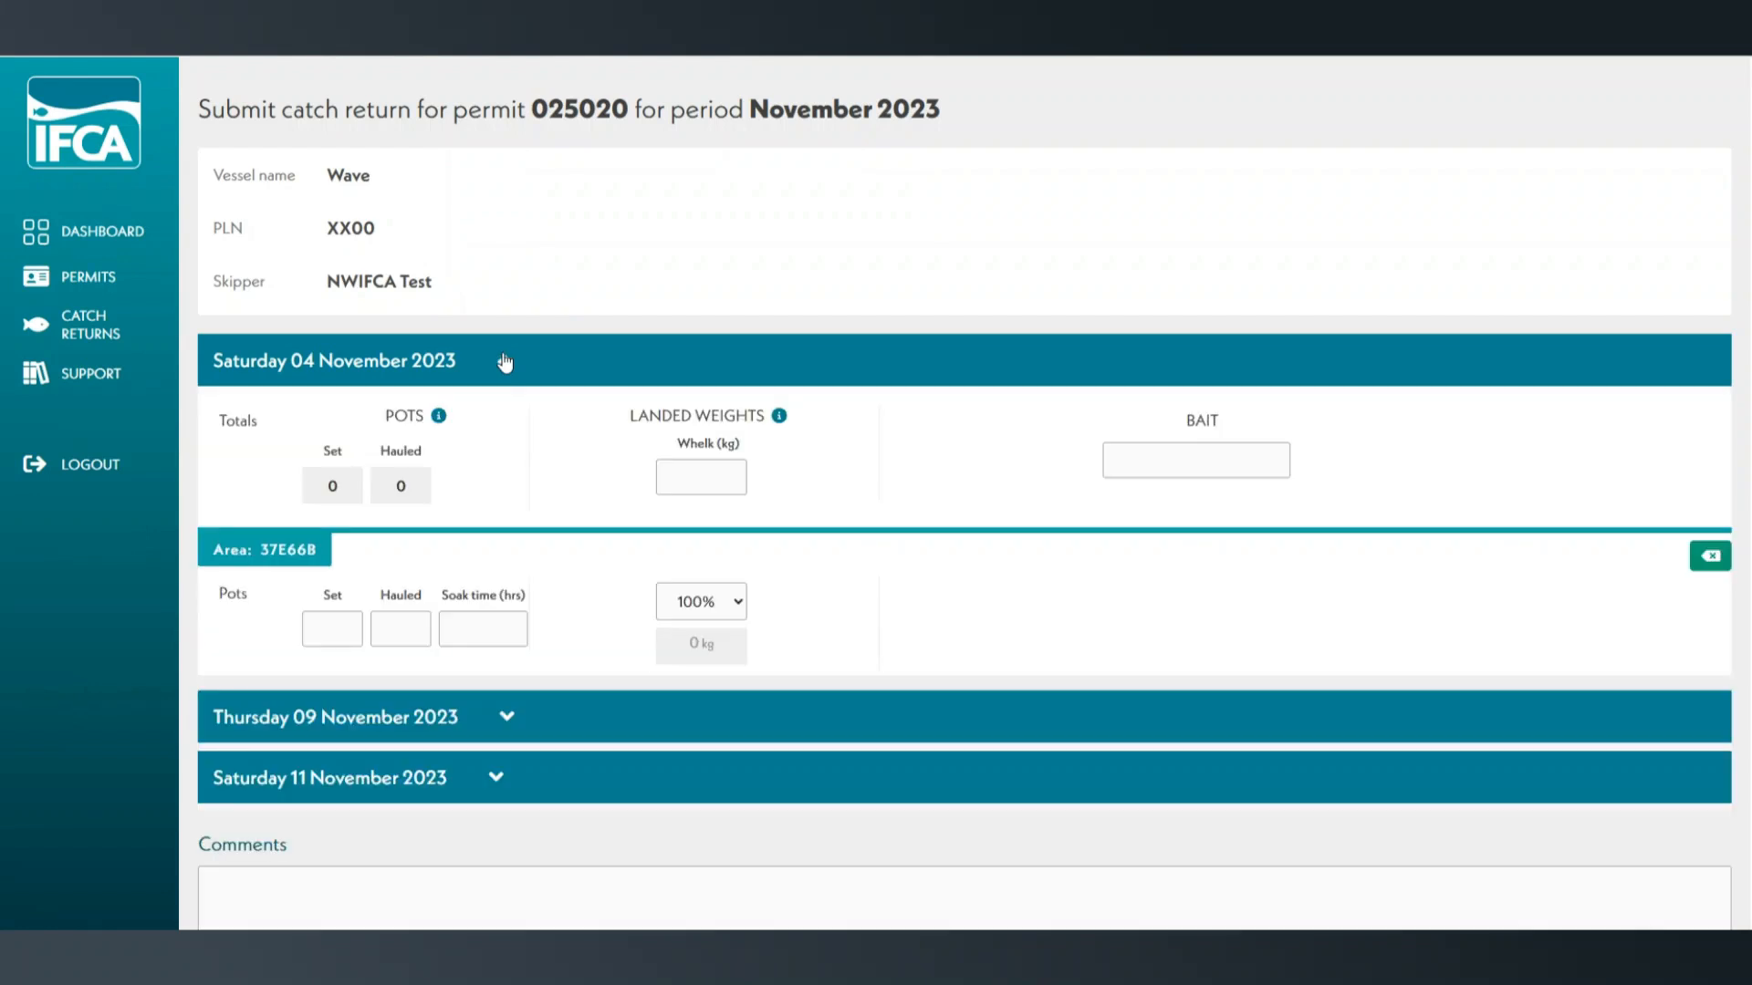
# - Enter 500 pots set, 500 pots hauled and a soak time of 72 hours for area 37E66B on 4 November
pyautogui.click(331, 630)
pyautogui.click(332, 630)
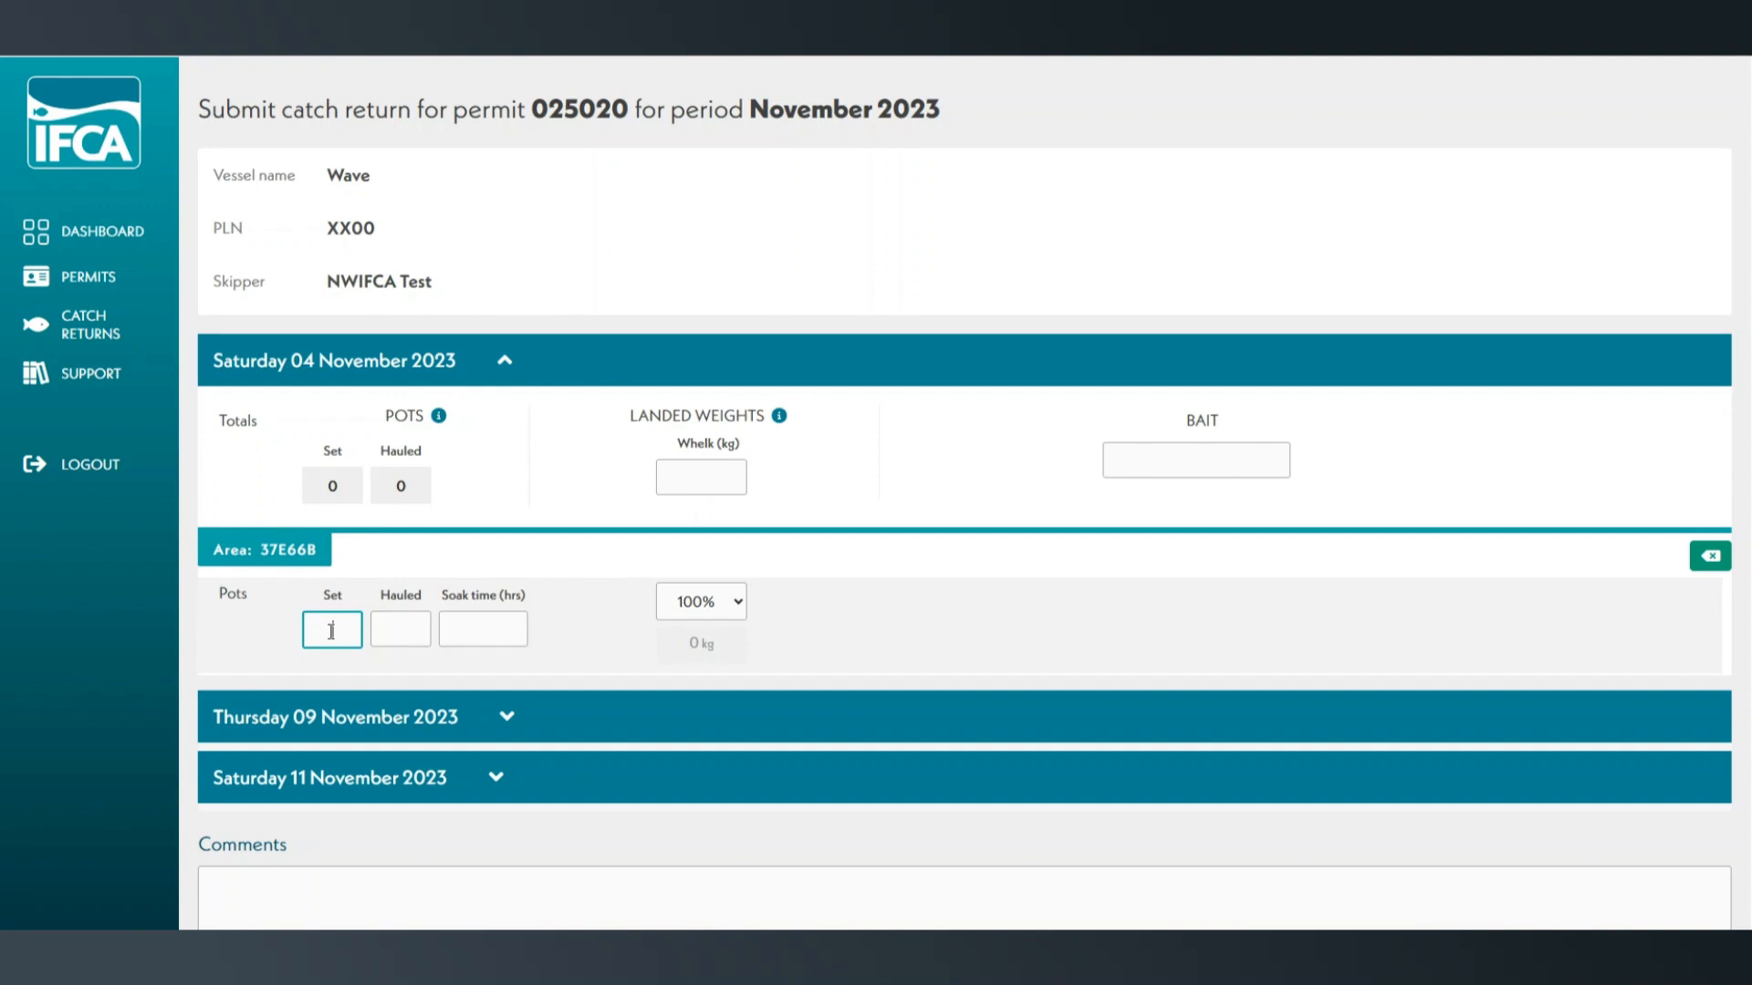
pyautogui.write('500')
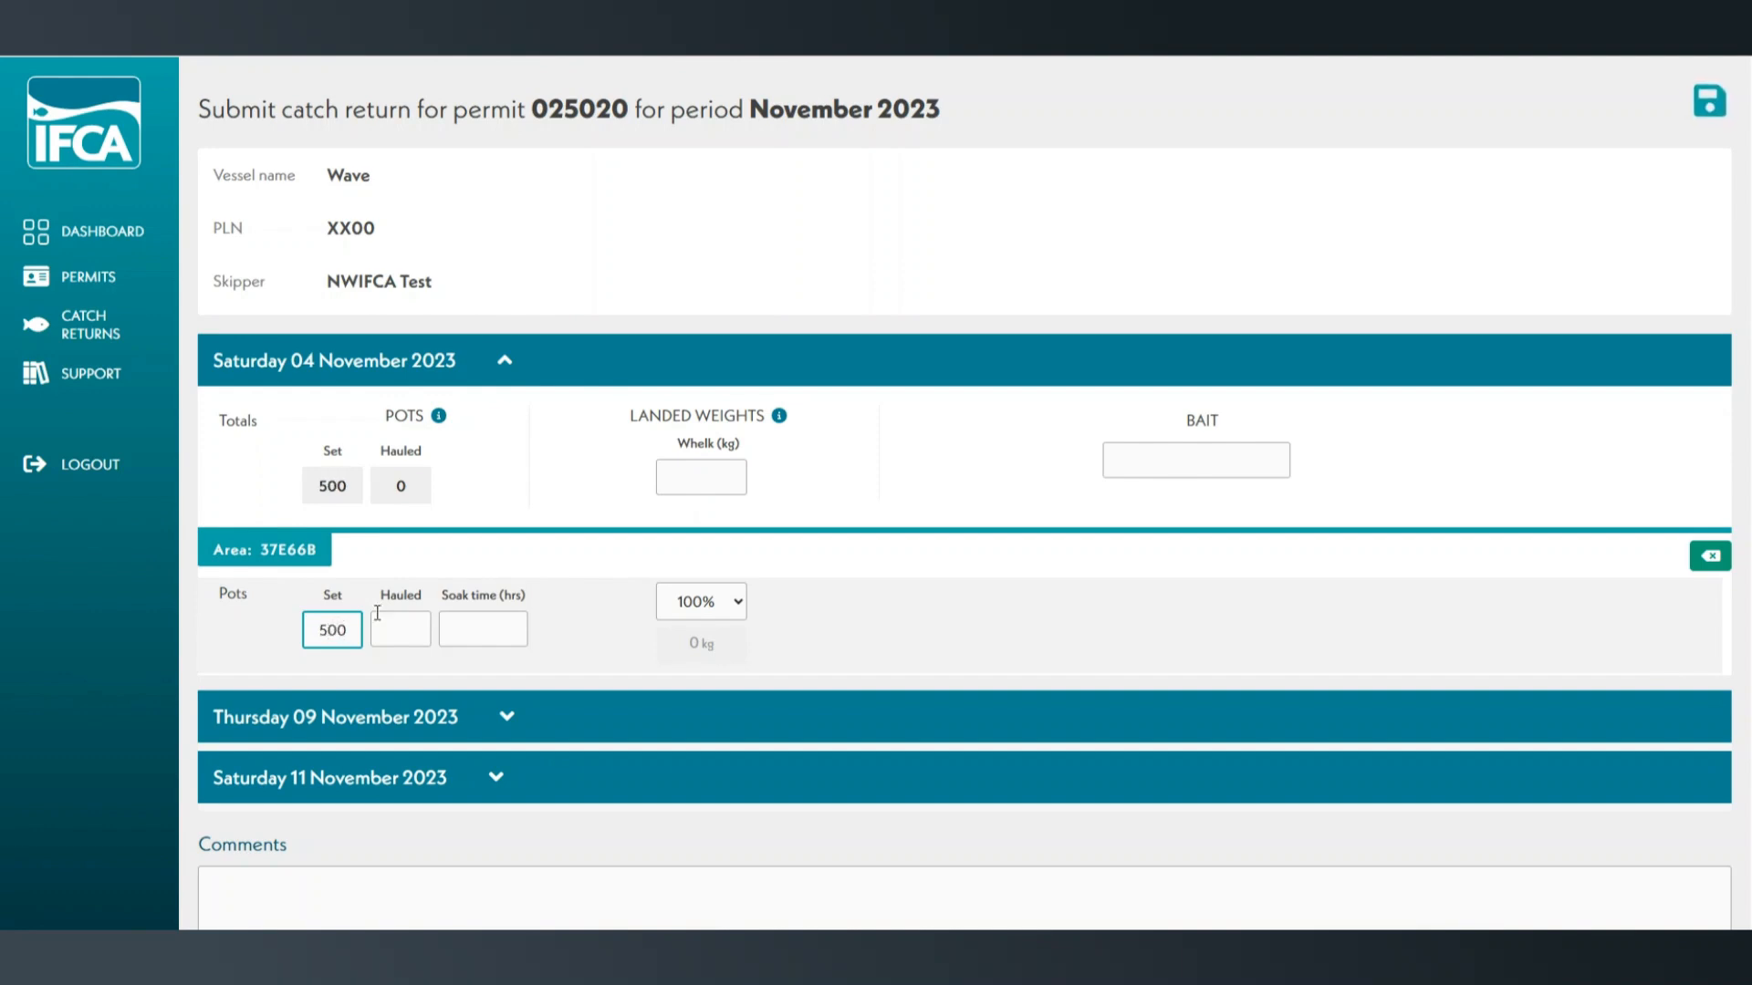
pyautogui.click(404, 620)
pyautogui.write('500')
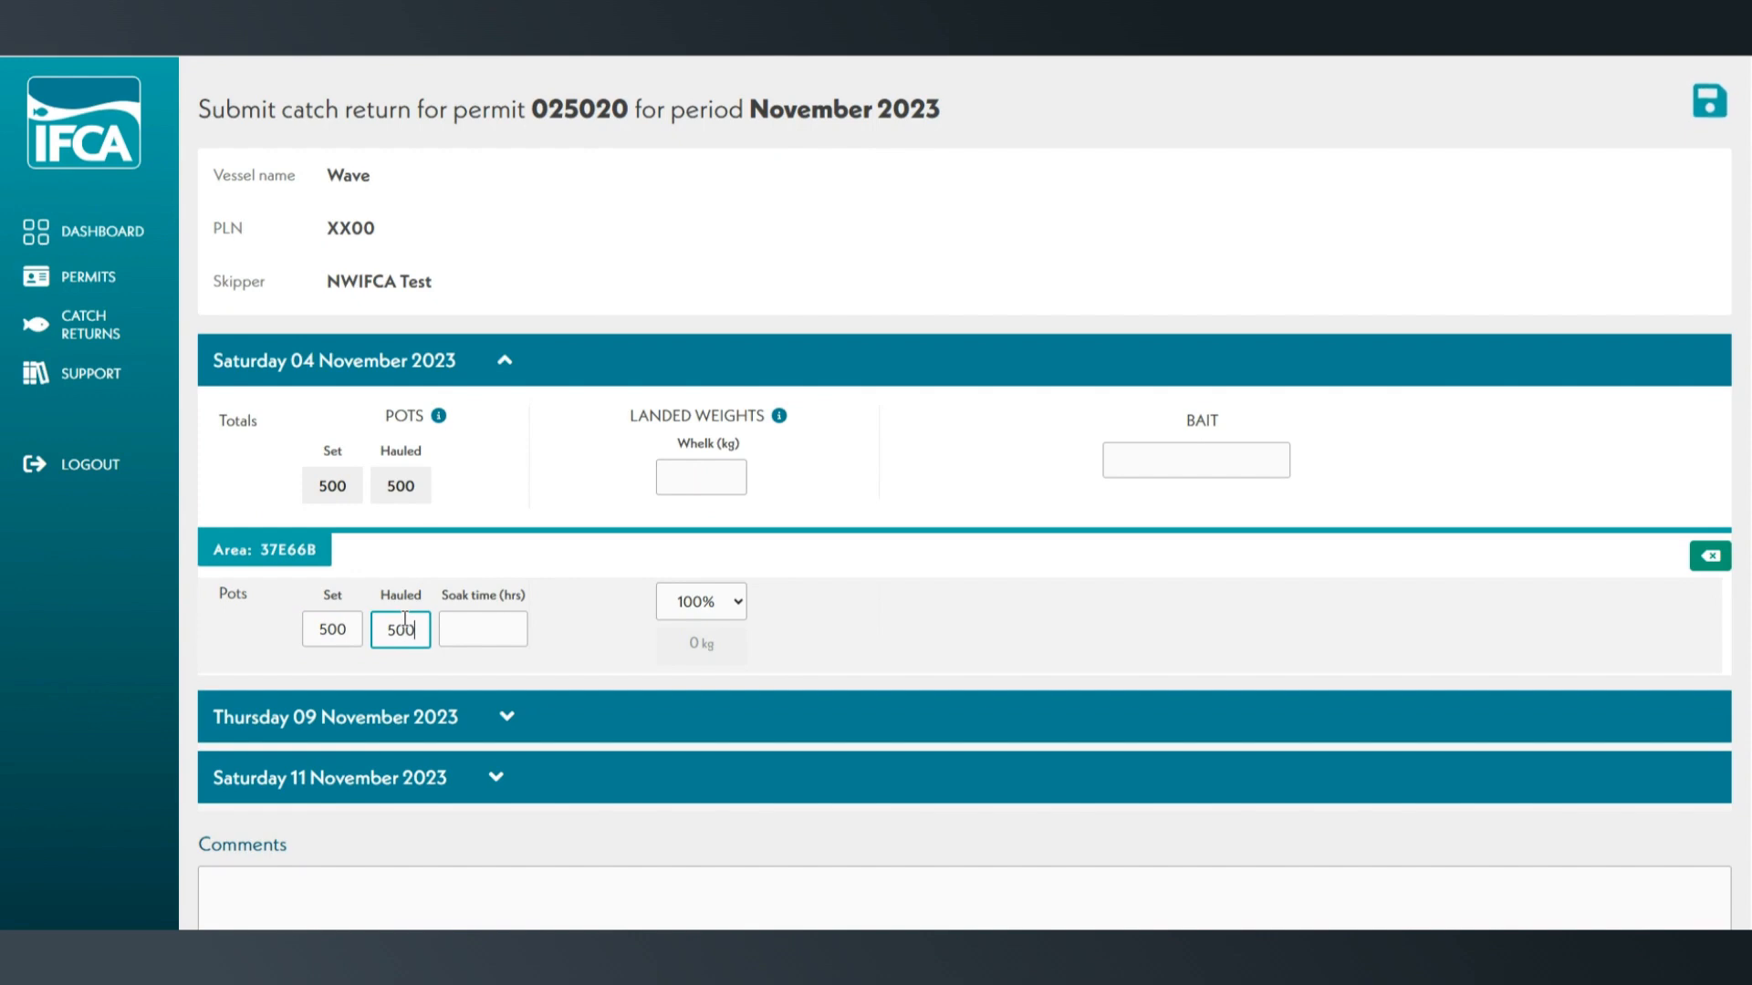
pyautogui.click(471, 621)
pyautogui.write('72')
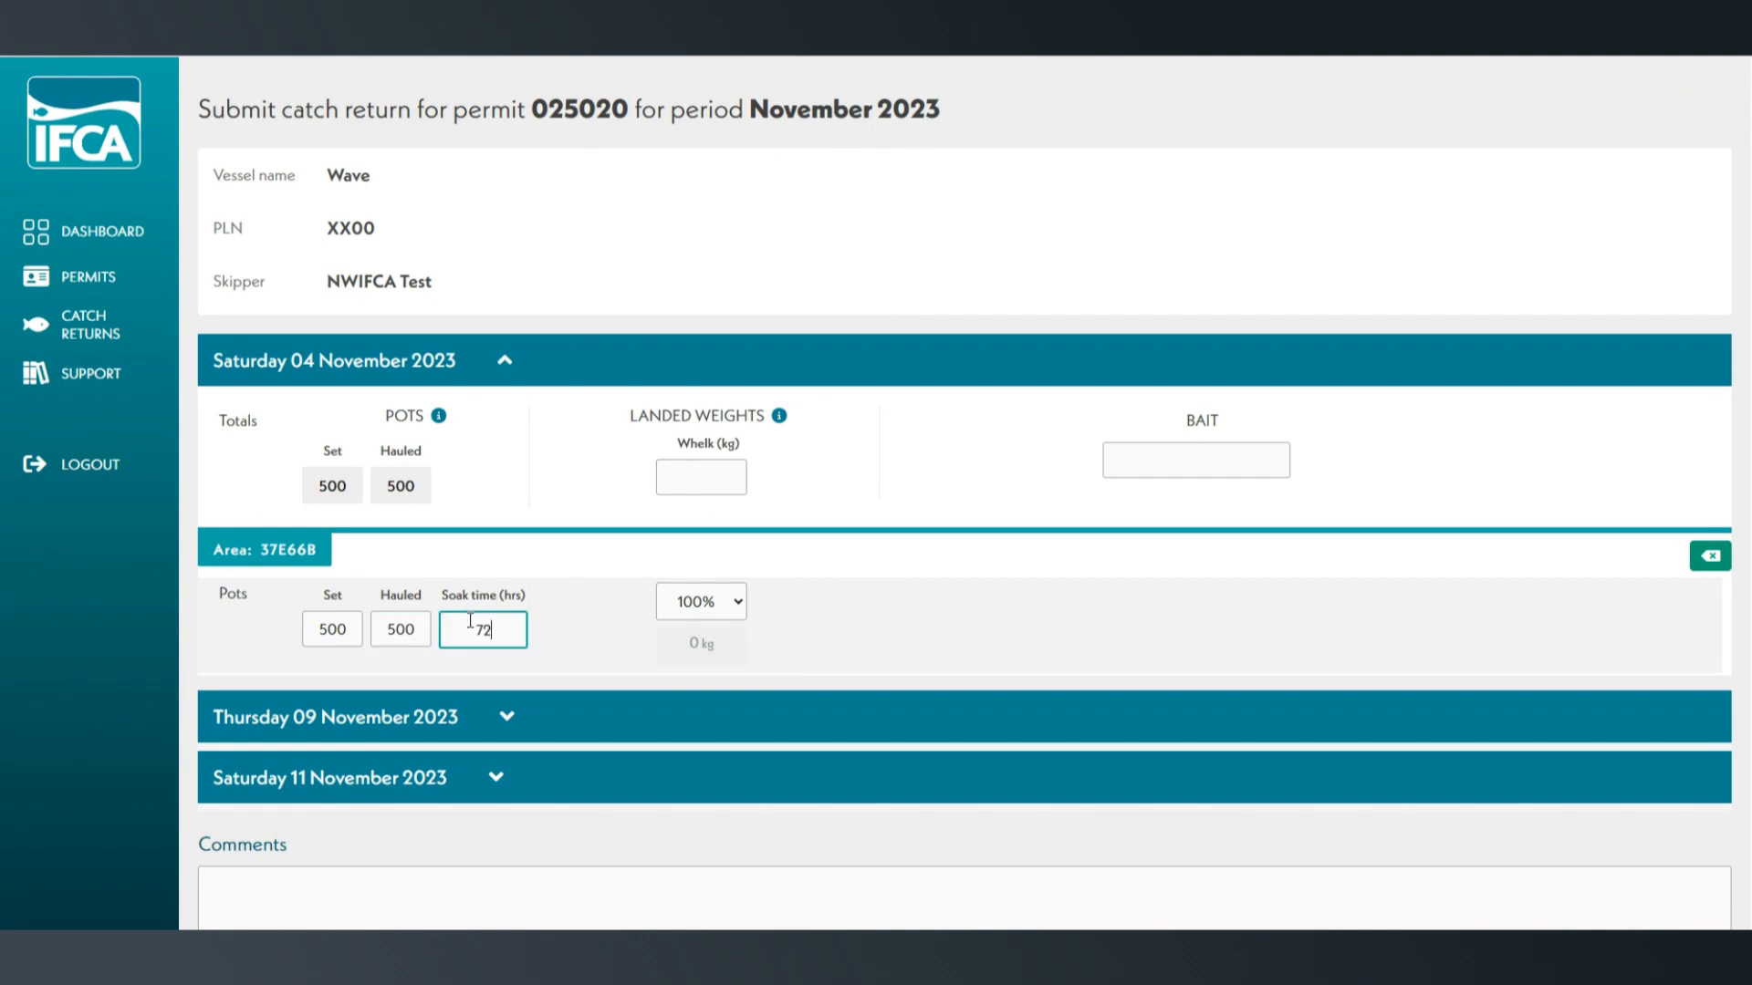
# - Enter a landed whelk weight of 1100 kg and the bait Dogfish, Crab for 4 November
pyautogui.click(716, 463)
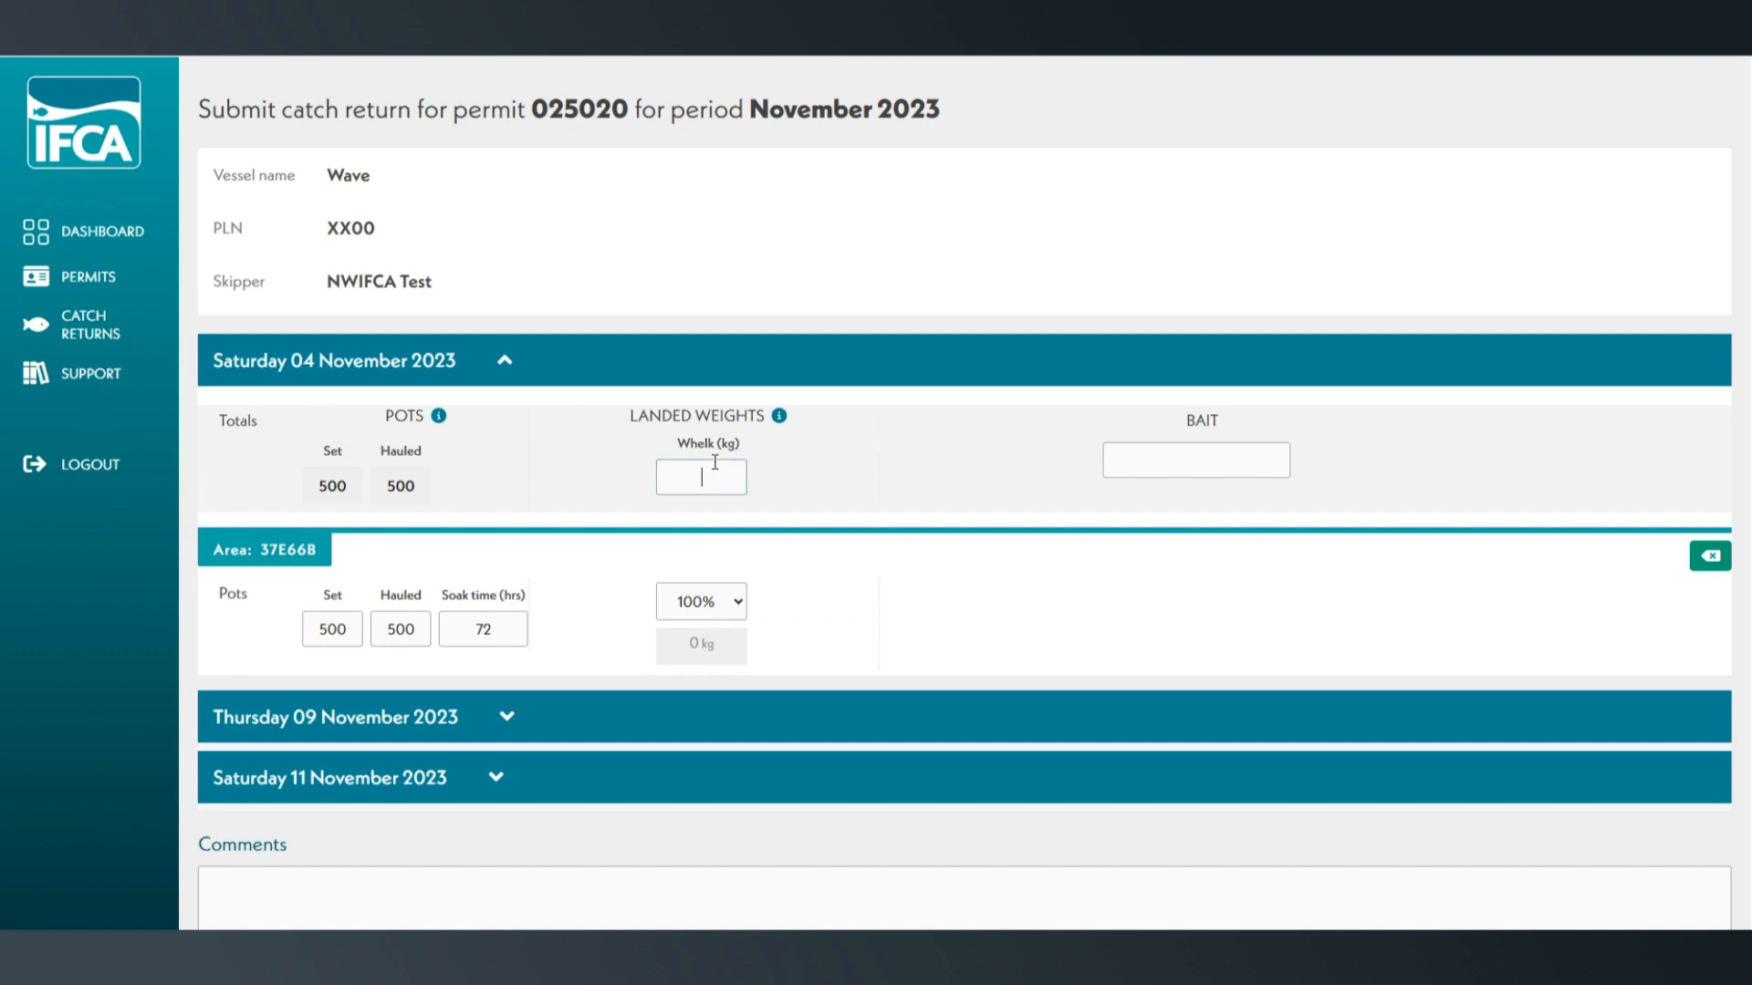
pyautogui.write('1100')
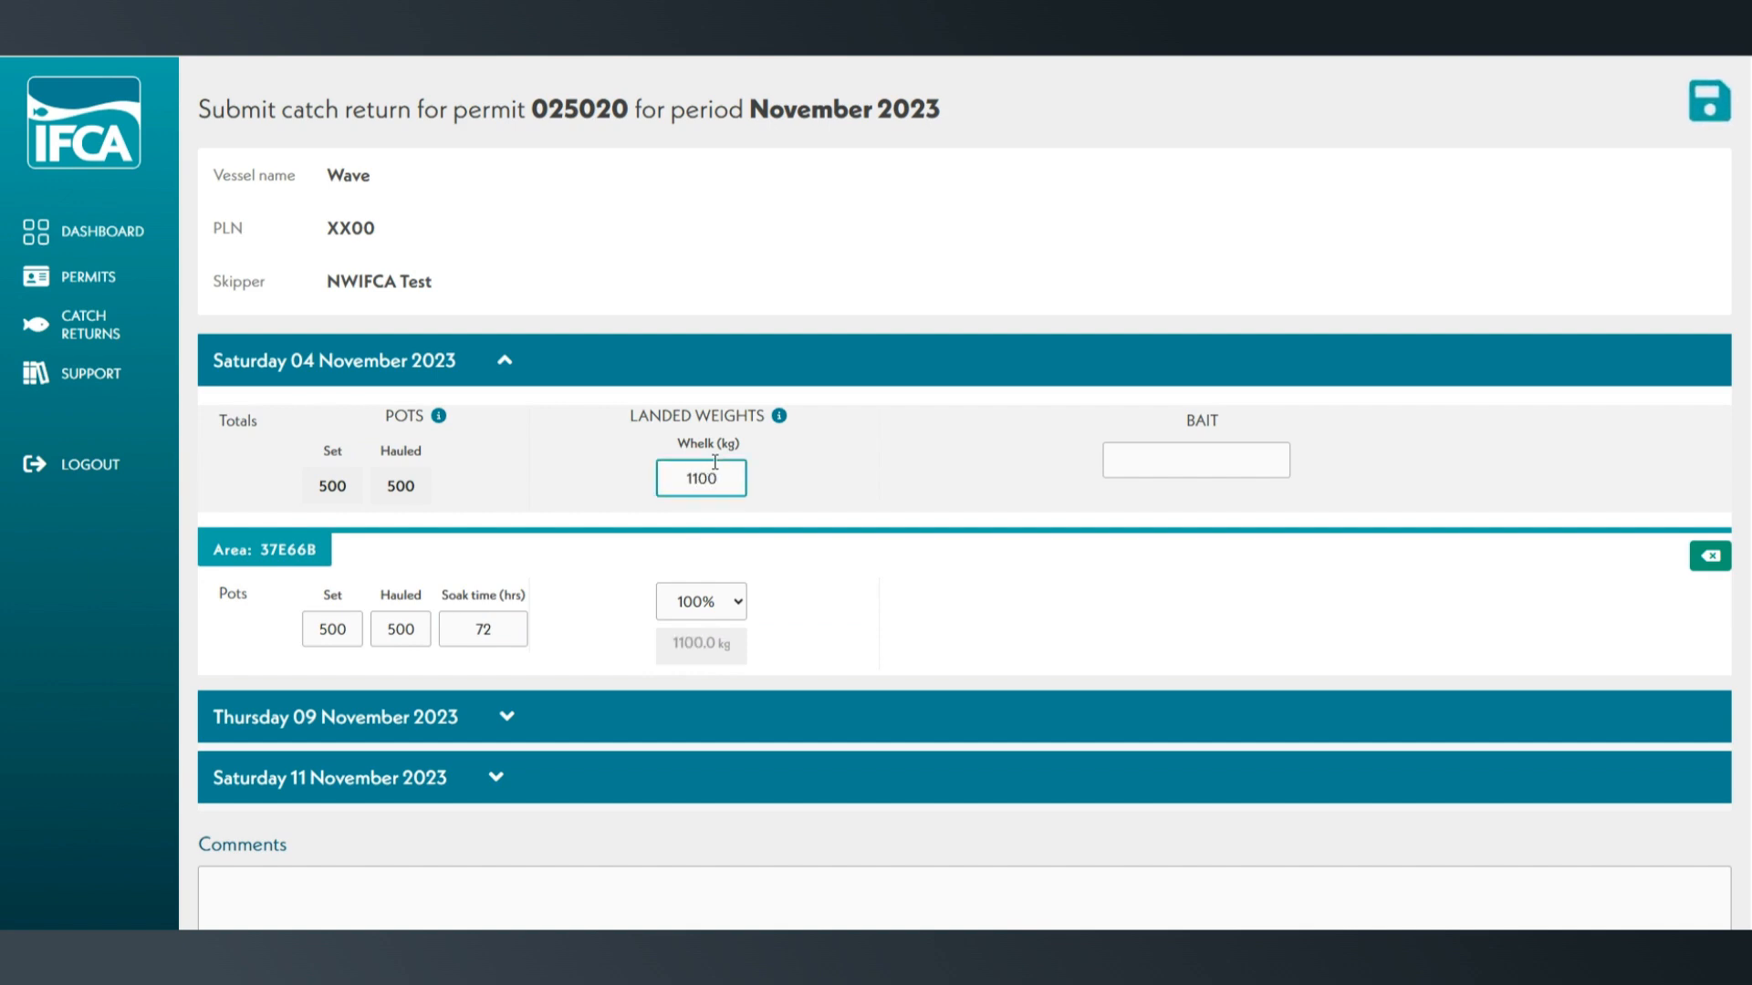
pyautogui.click(1160, 458)
pyautogui.write('D')
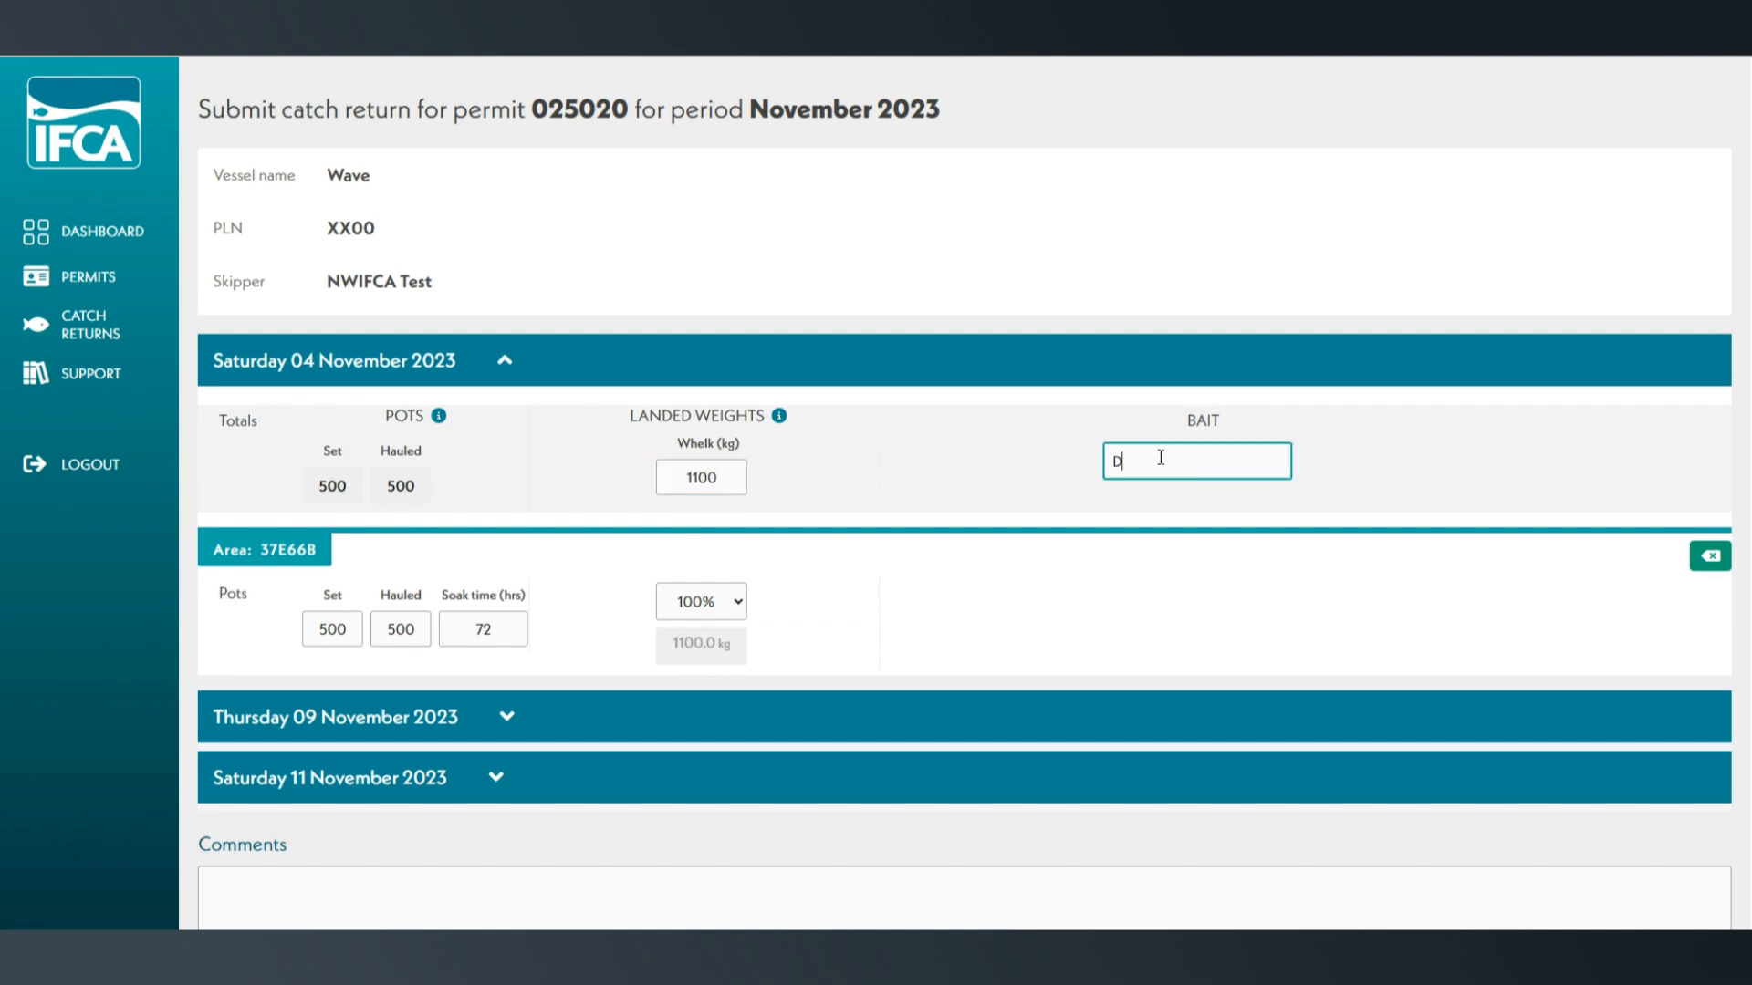
pyautogui.write('ogfish')
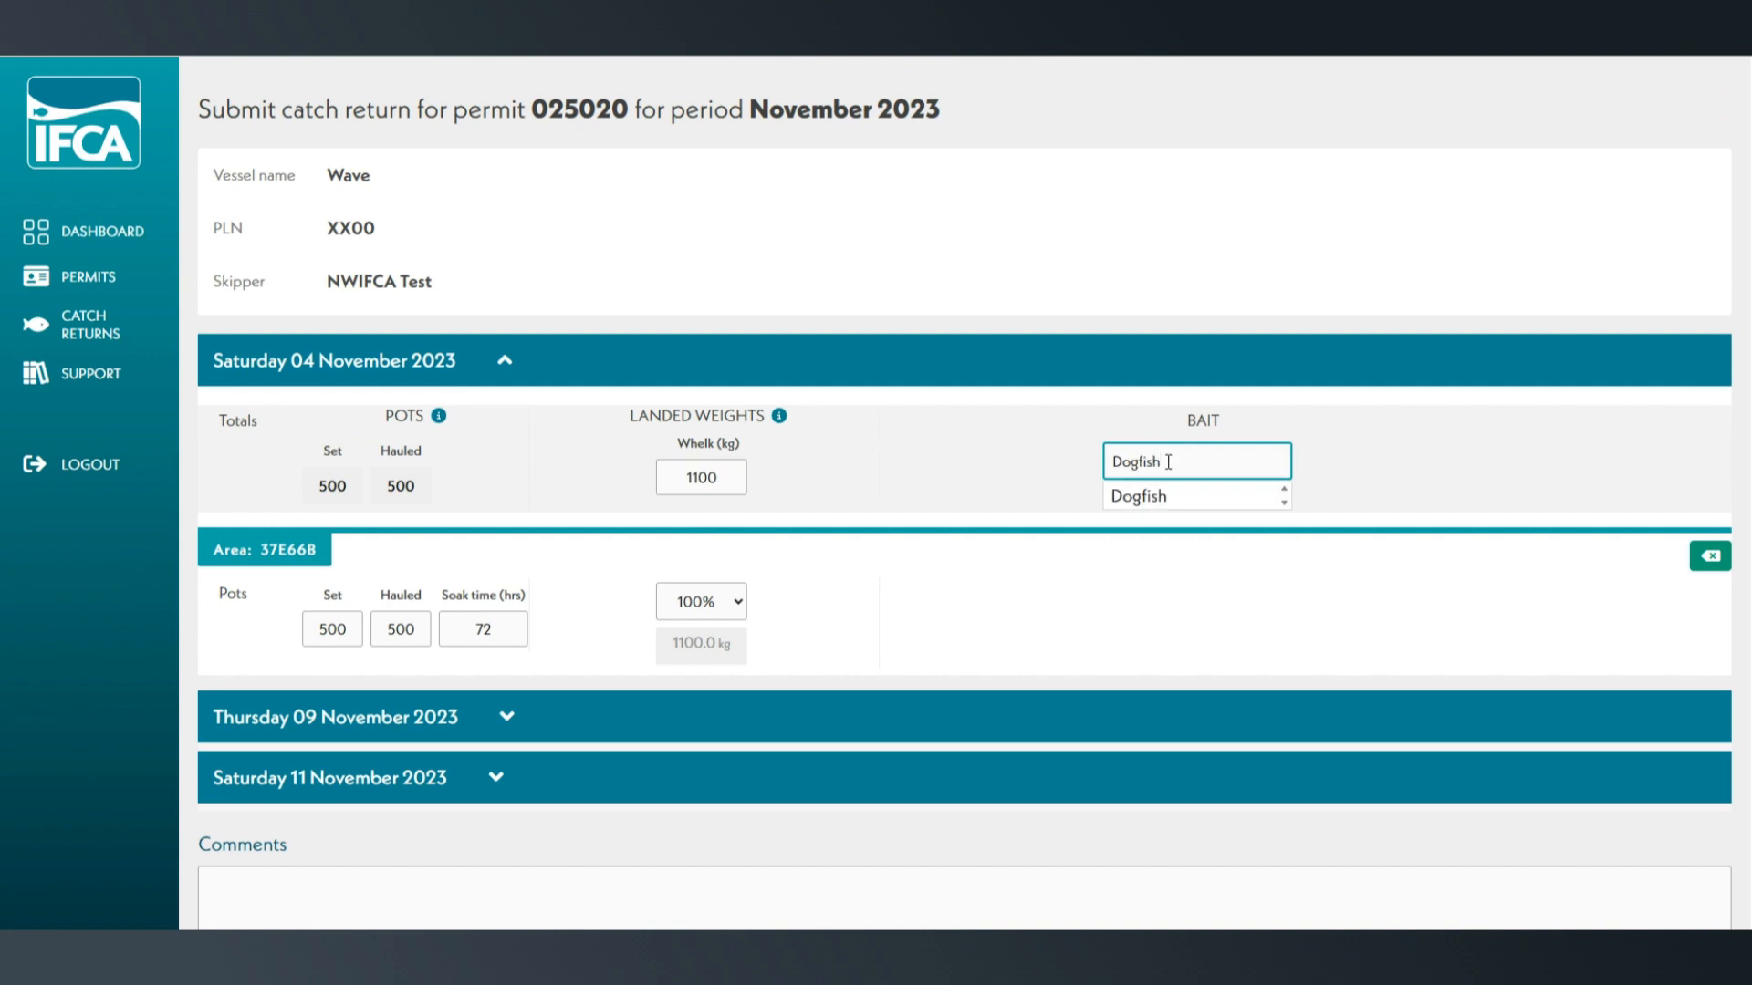
pyautogui.click(1179, 496)
pyautogui.write(', Crab')
pyautogui.click(1178, 496)
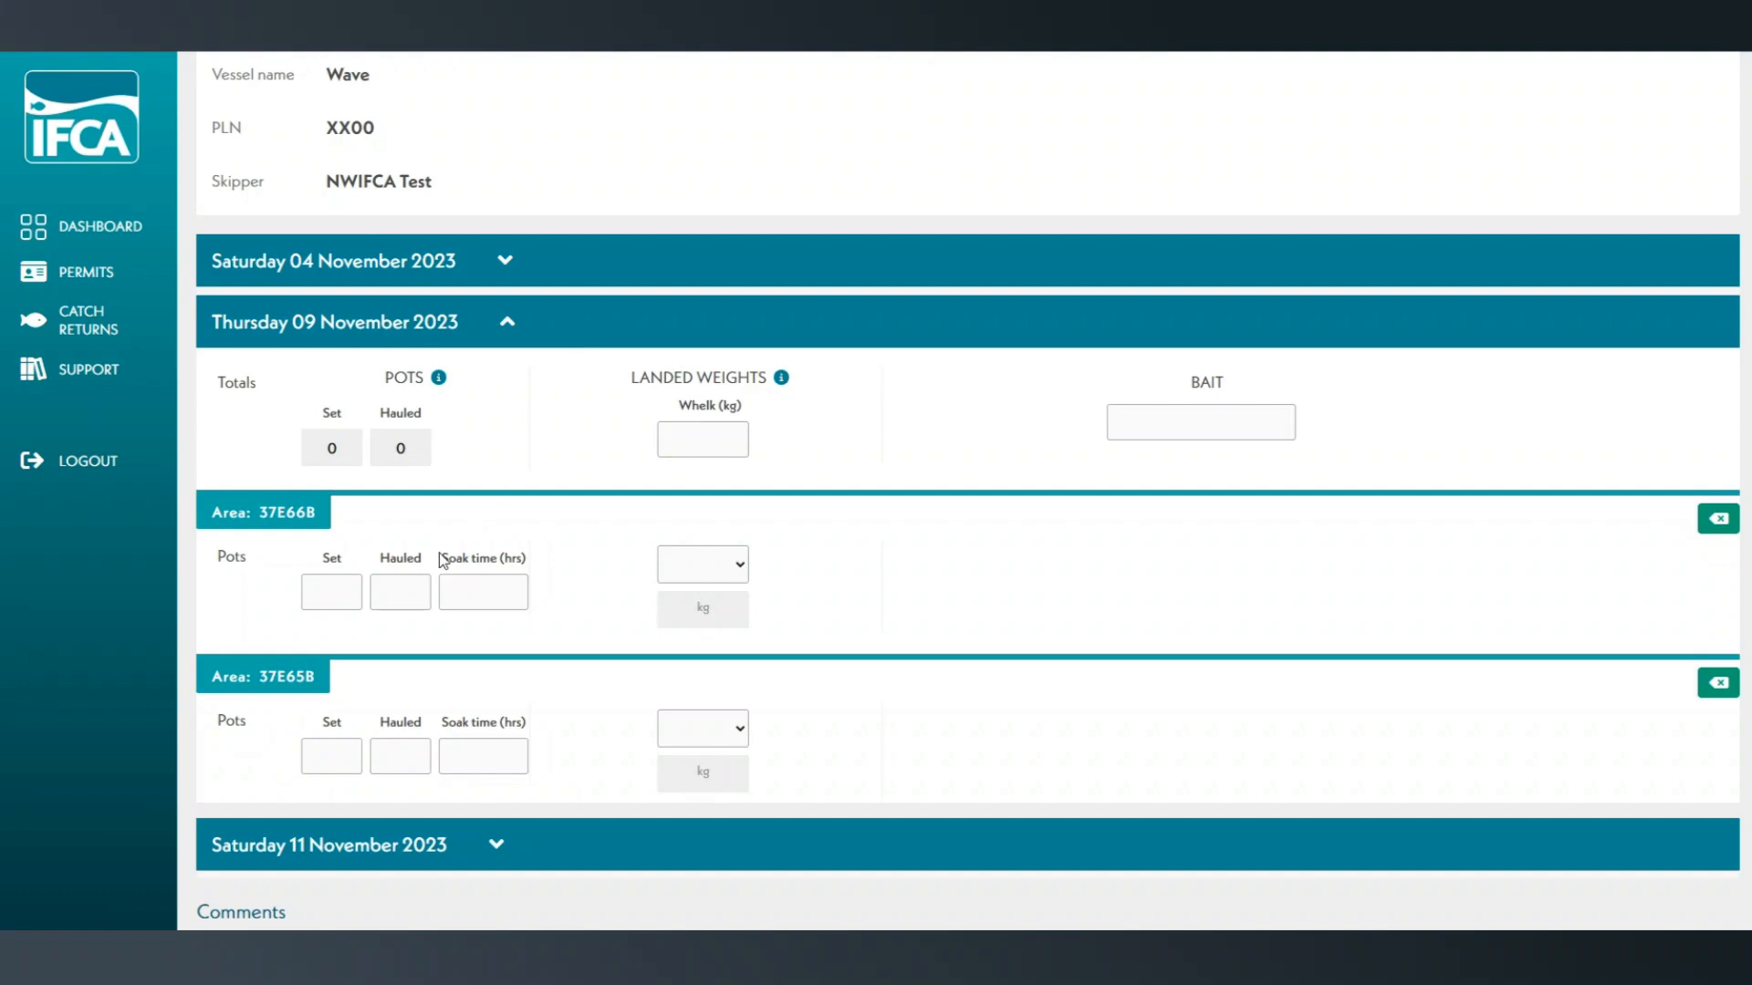
# - Enter 500 pots set and 500 pots hauled for each of areas 37E66B and 37E65B on 9 November
pyautogui.click(344, 591)
pyautogui.write('500')
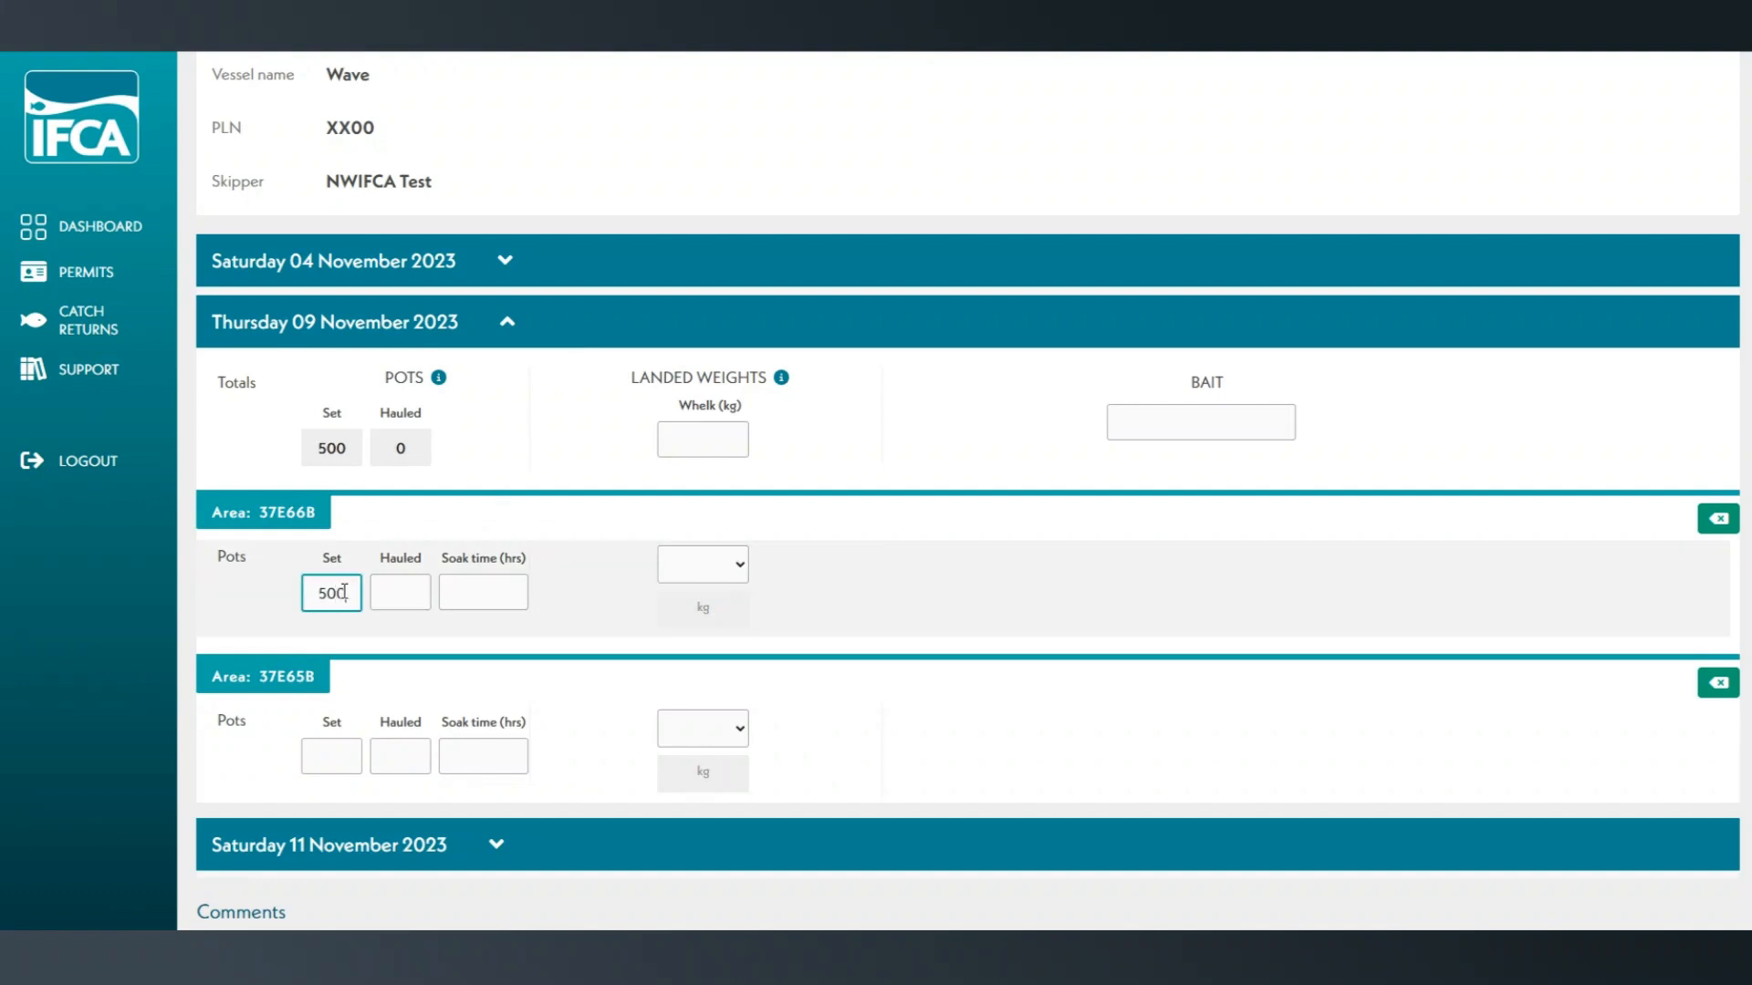
pyautogui.click(413, 588)
pyautogui.write('500')
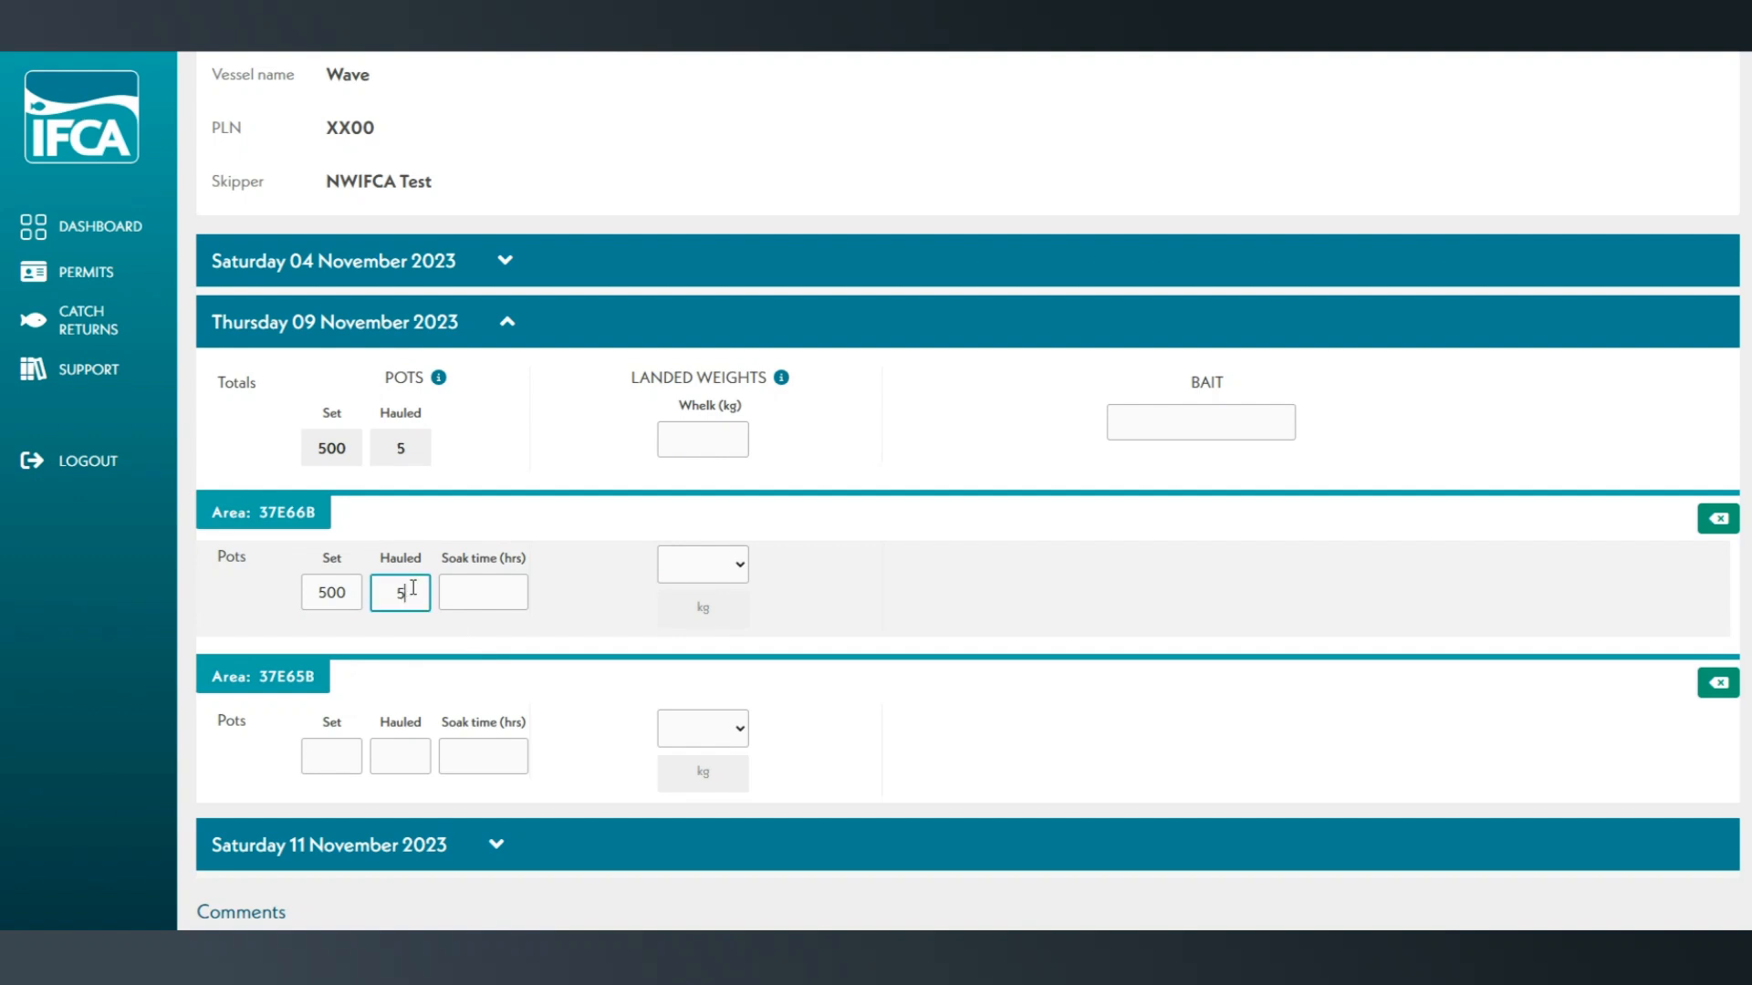
pyautogui.click(339, 755)
pyautogui.write('500')
pyautogui.click(388, 754)
pyautogui.write('500')
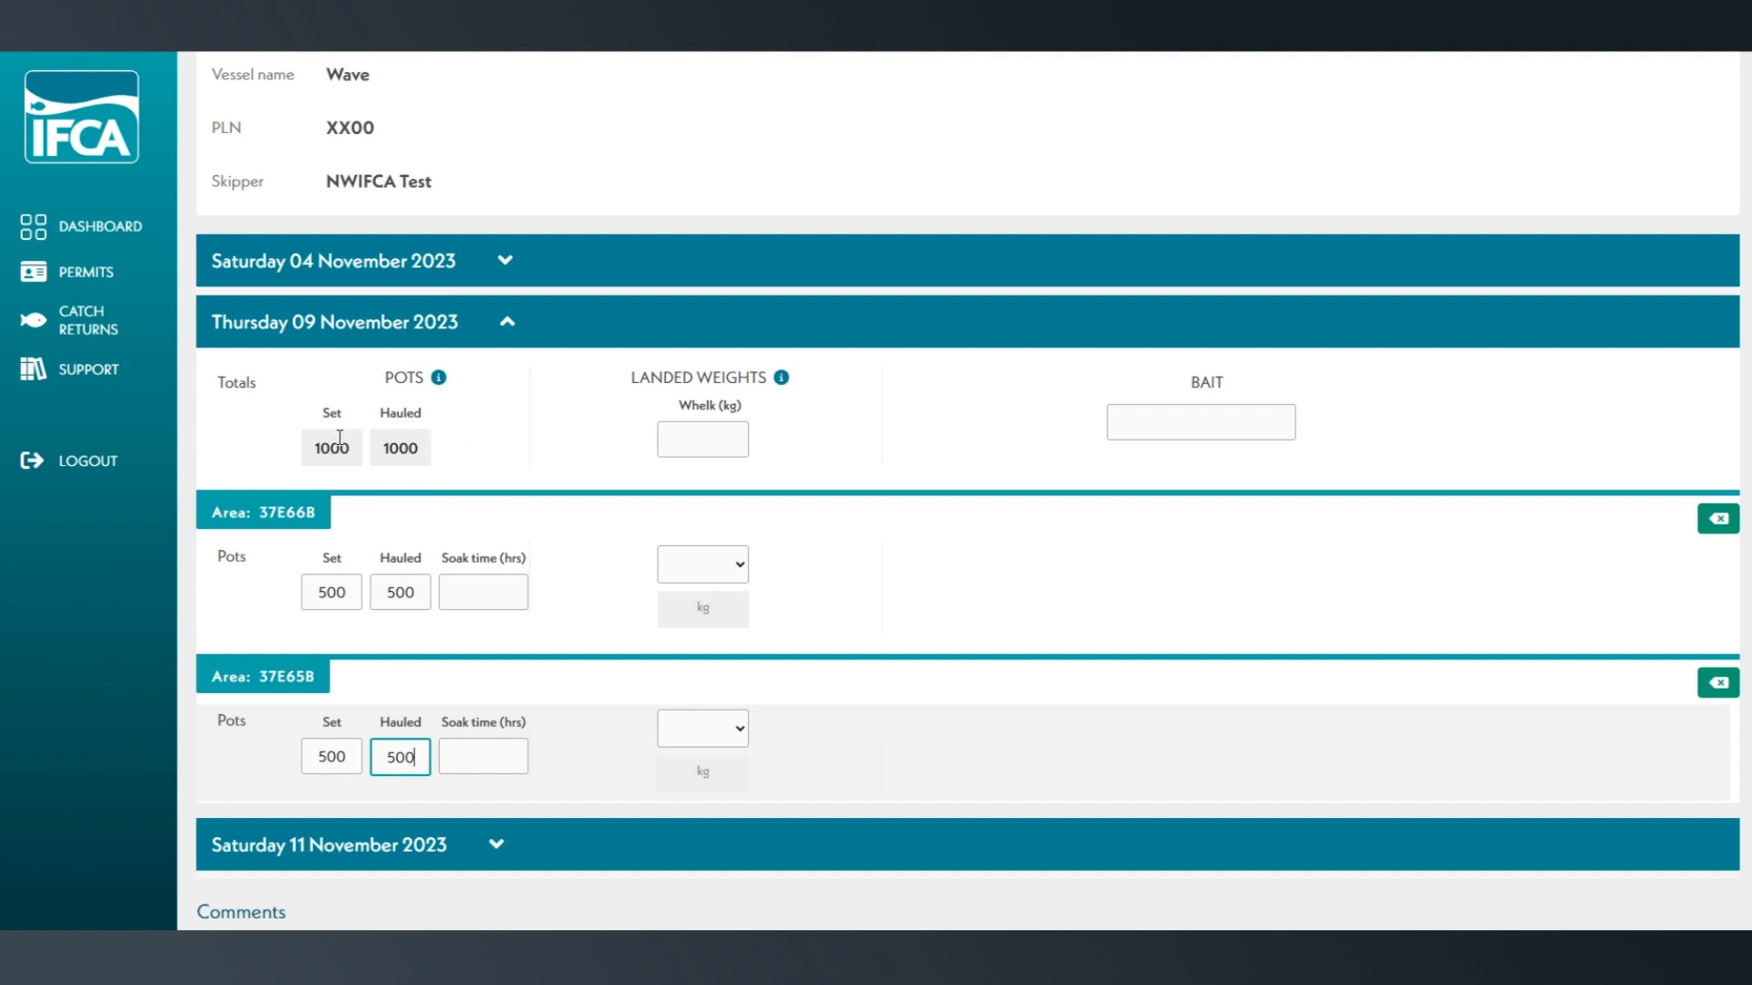
# - Enter a soak time of 72 hours for each of areas 37E66B and 37E65B on 9 November
pyautogui.click(503, 601)
pyautogui.write('72')
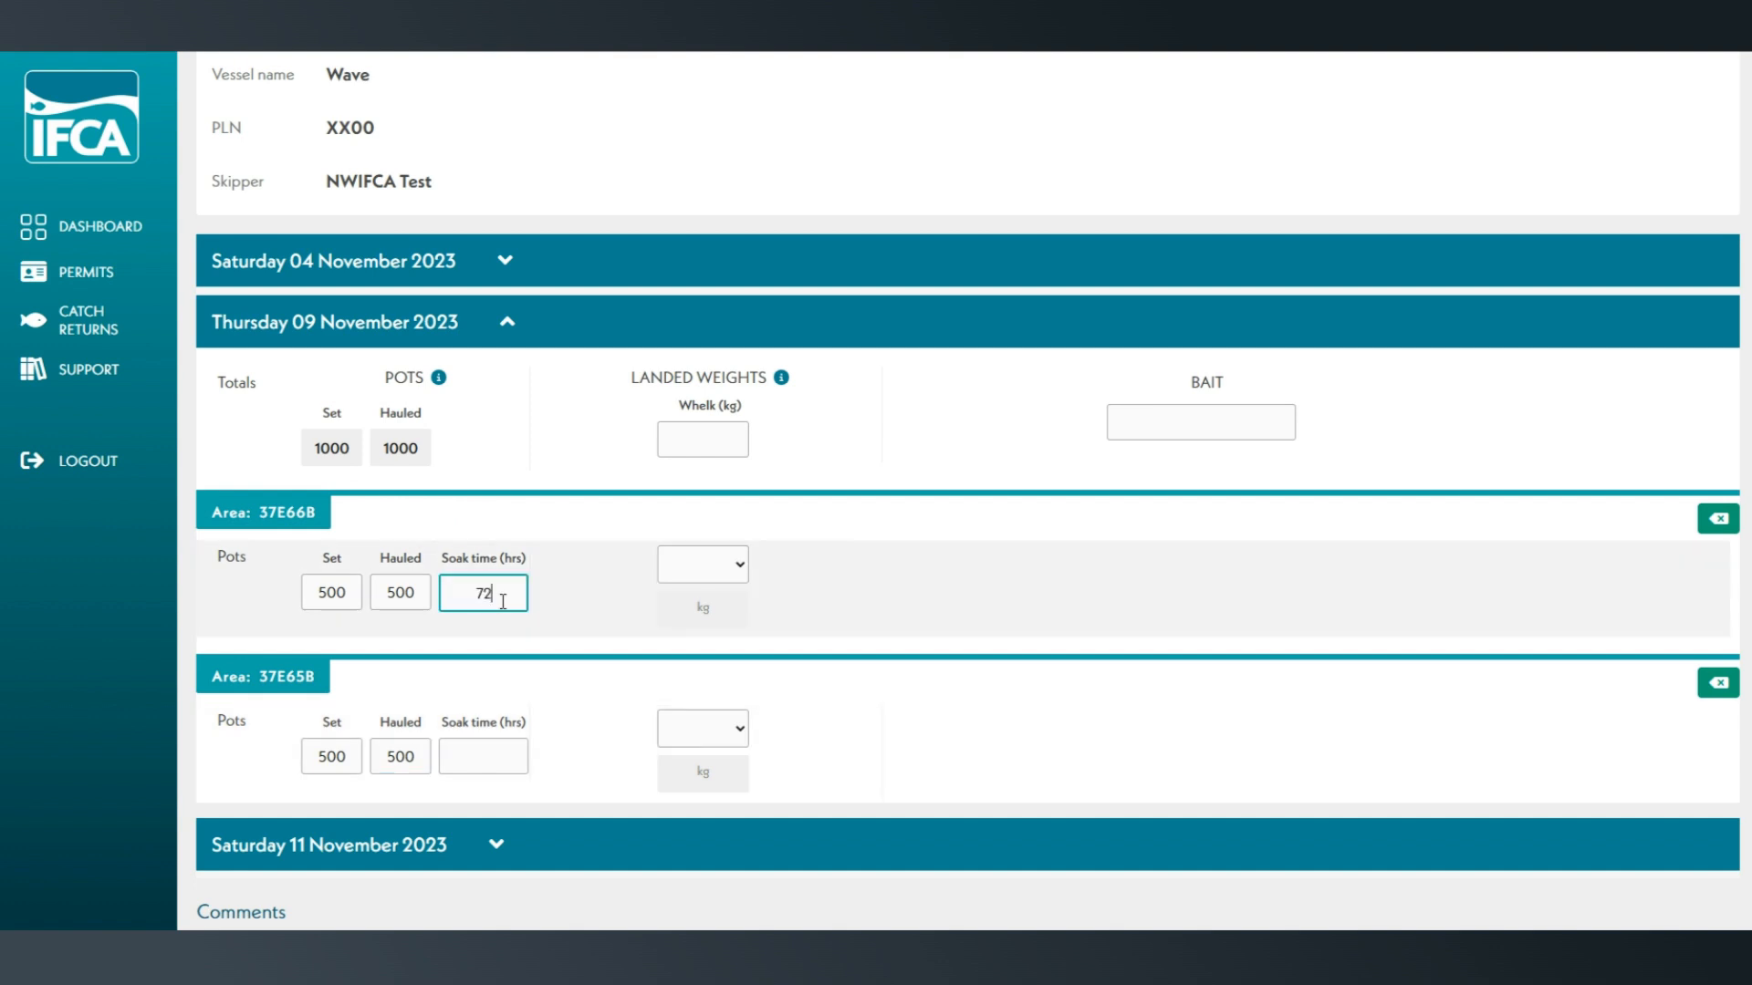
pyautogui.click(475, 747)
pyautogui.click(474, 747)
pyautogui.write('72')
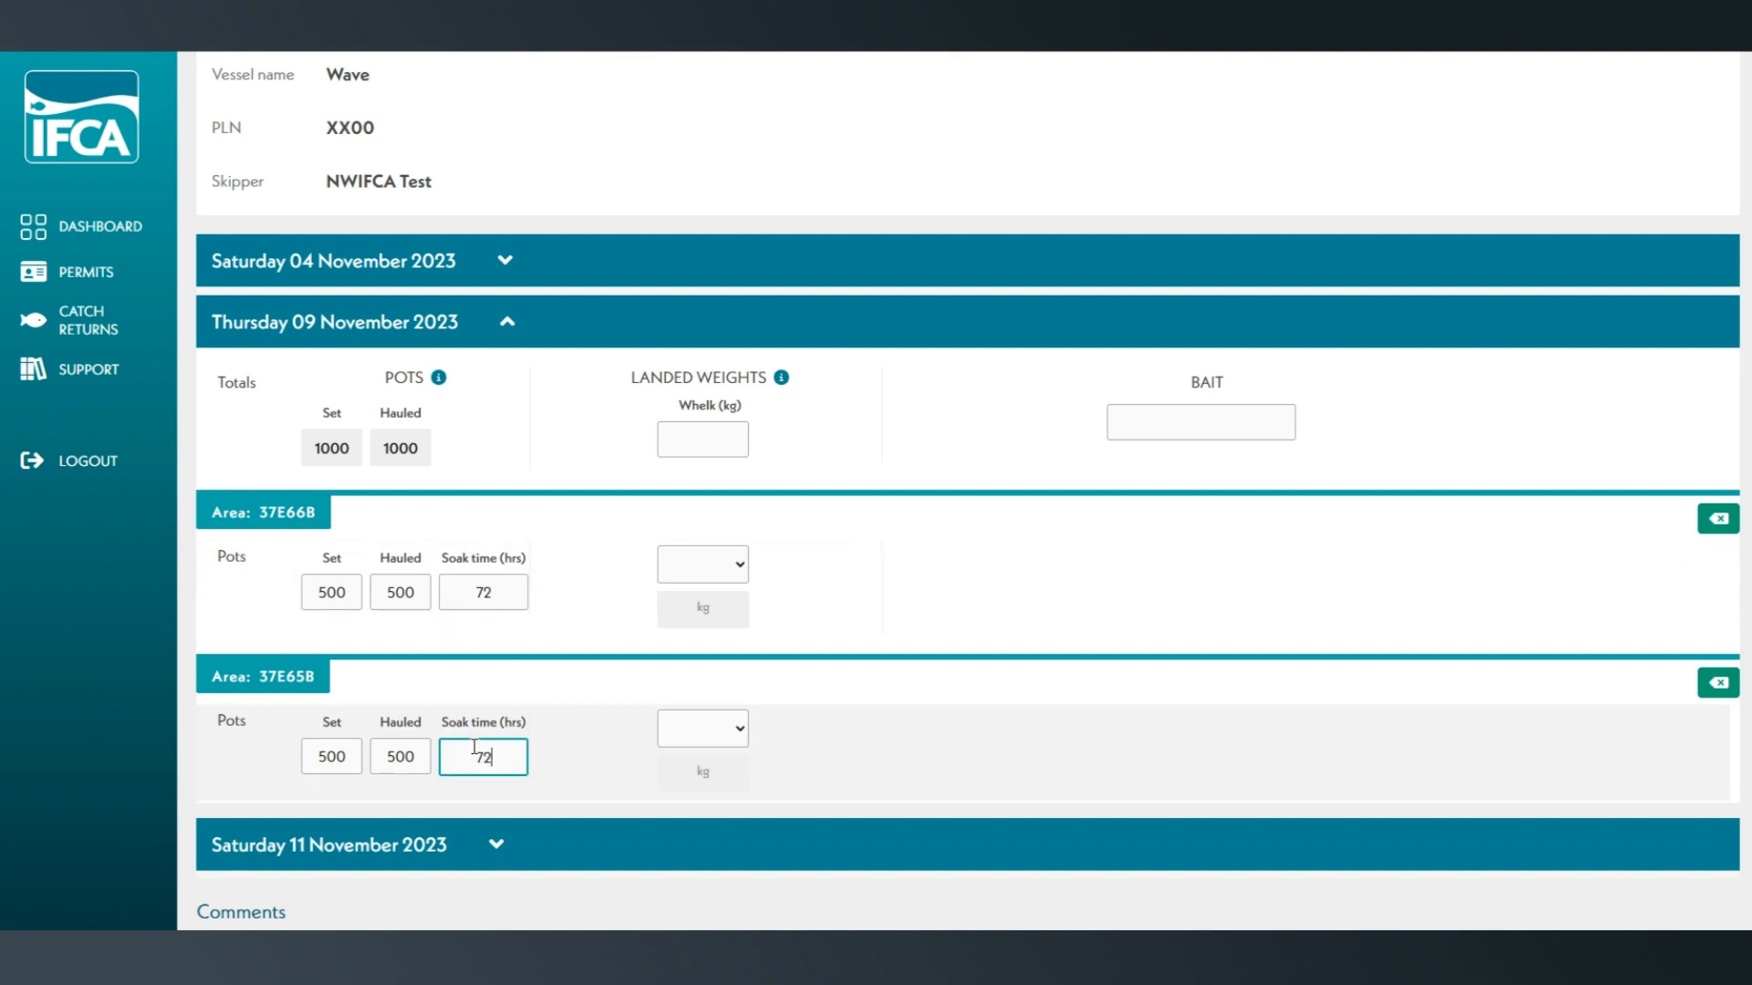
pyautogui.click(595, 758)
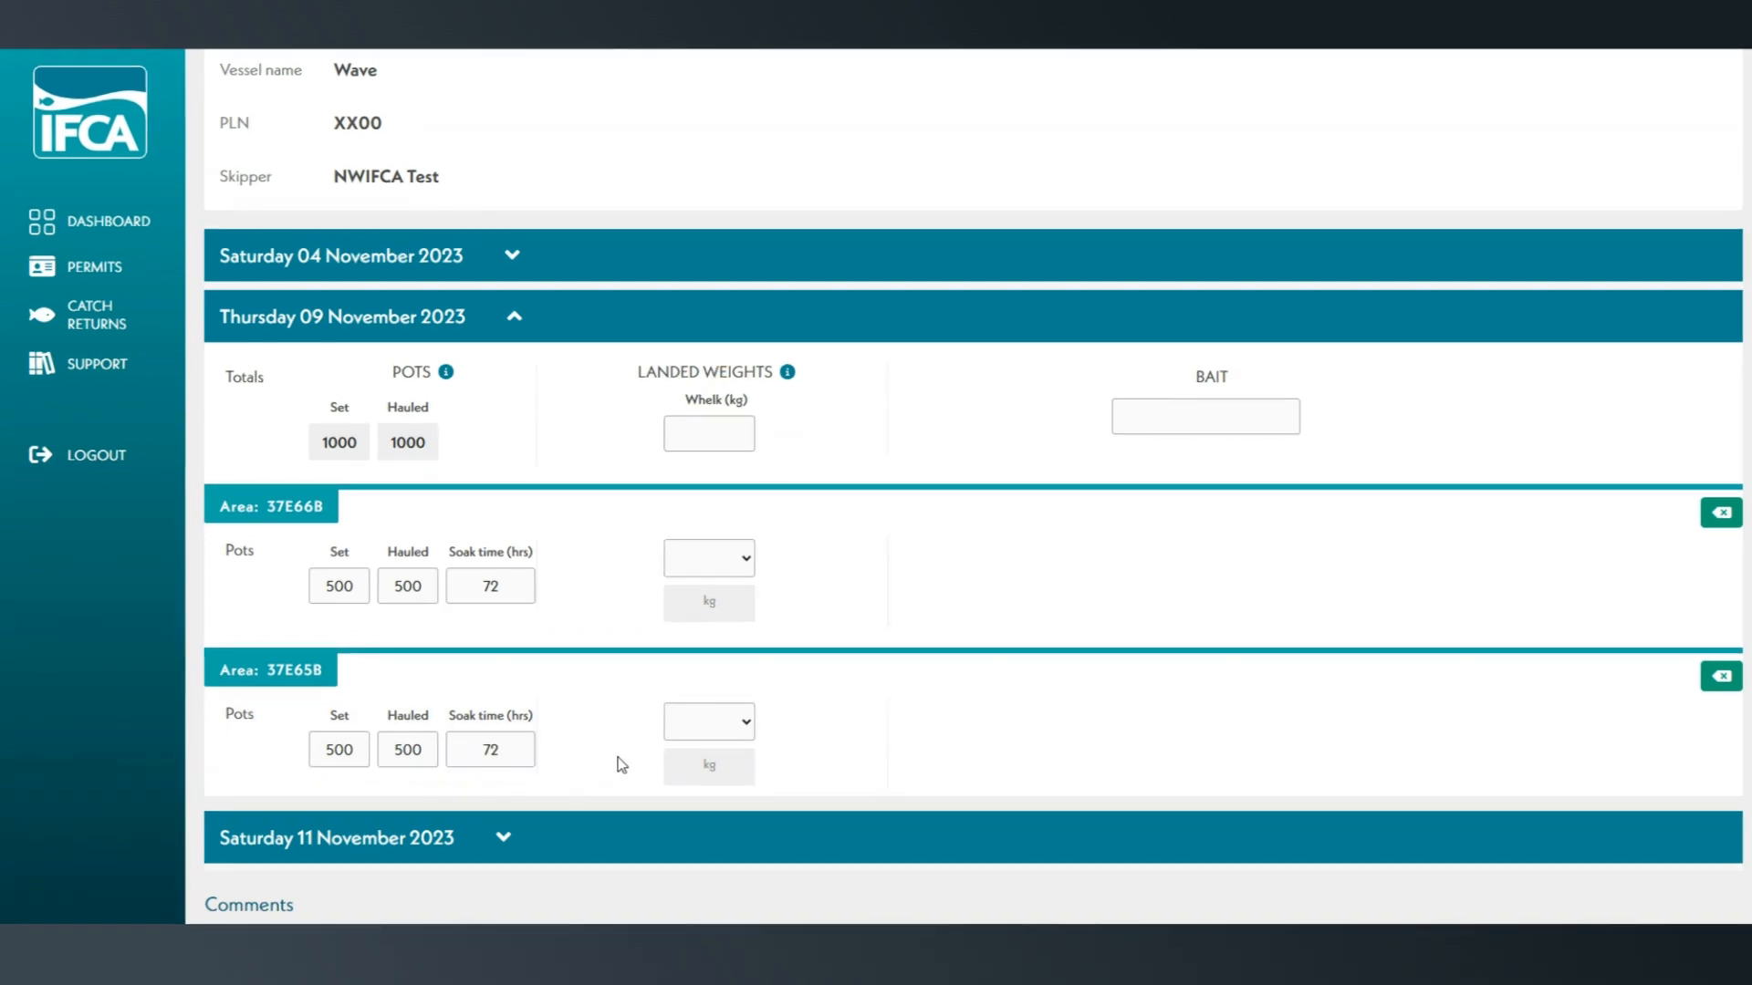
# - Enter a landed whelk weight of 1700 kg for 9 November, allocating 60% to area 37E66B and 40% to area 37E65B
pyautogui.click(739, 439)
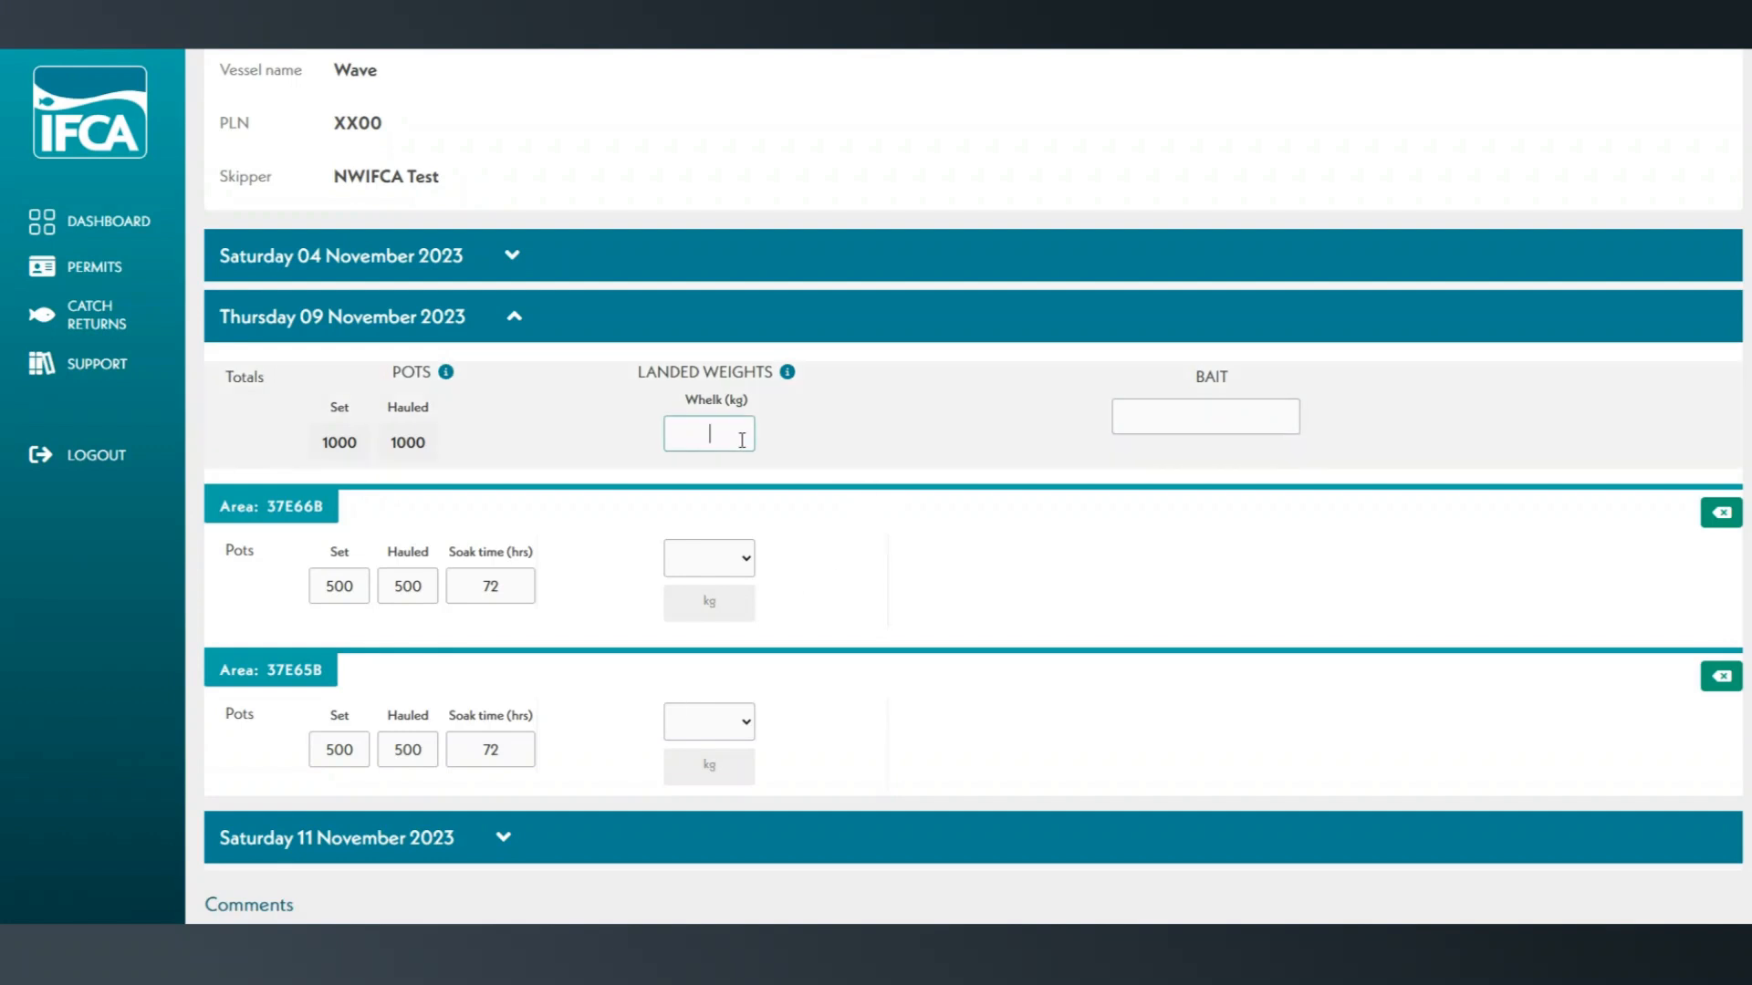
pyautogui.write('1700')
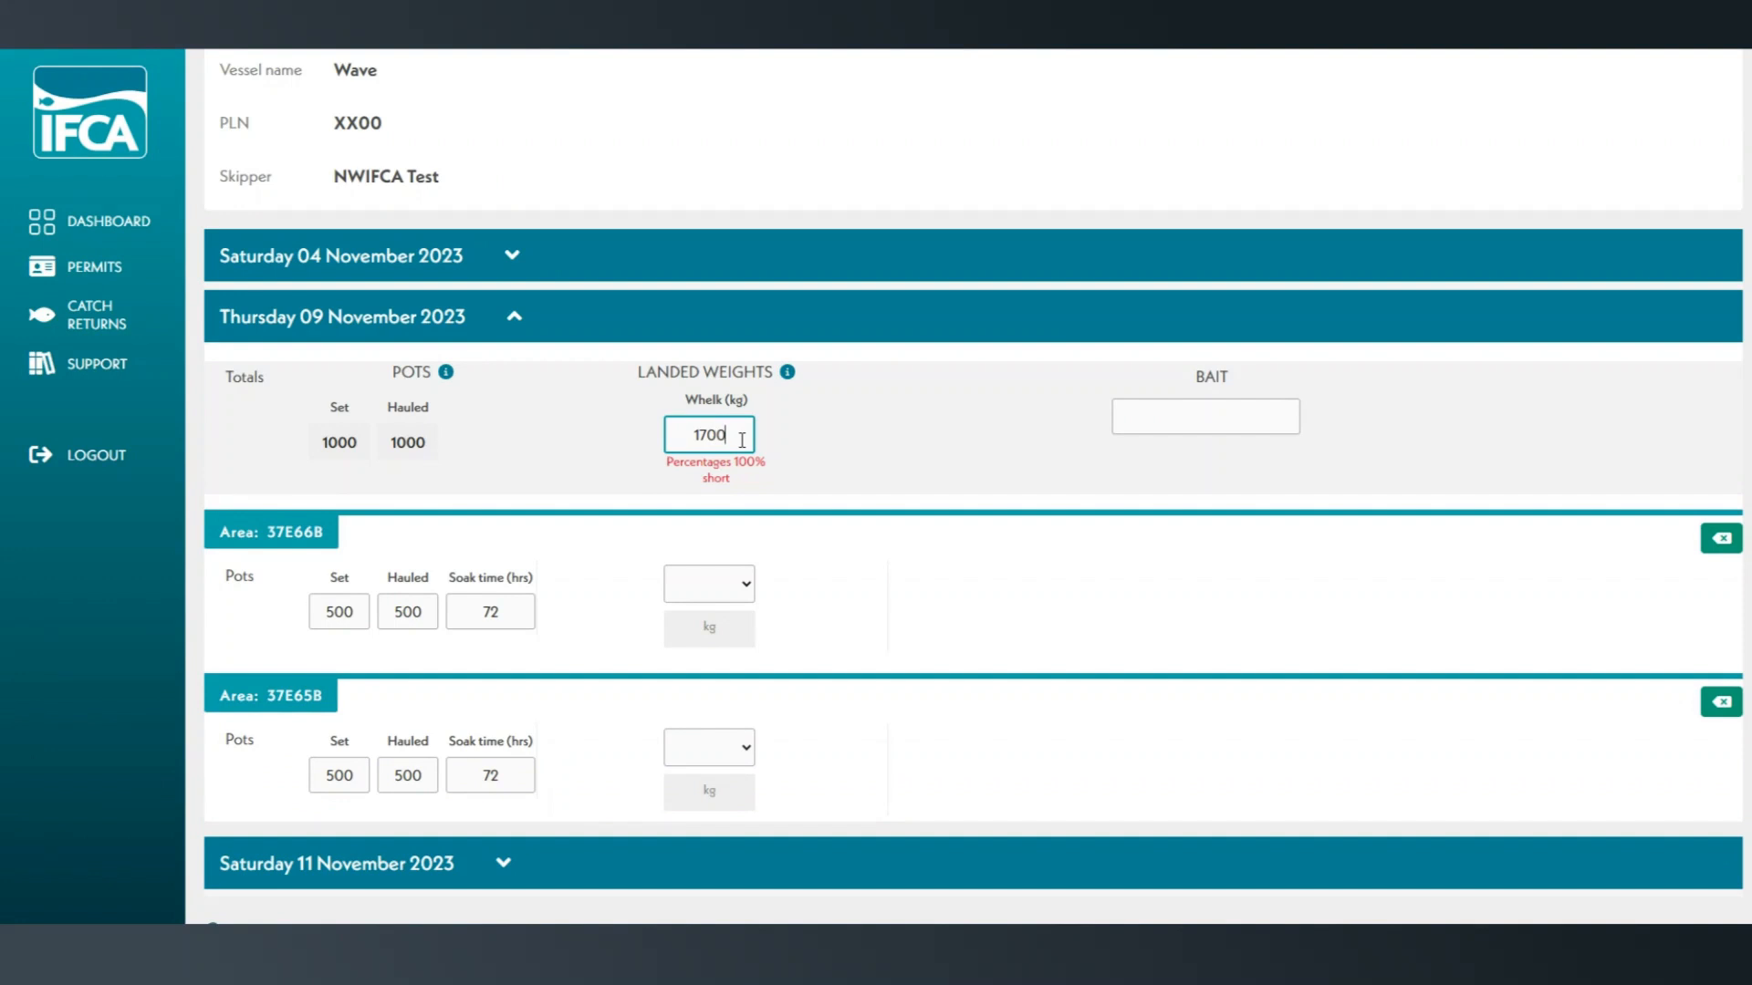
pyautogui.click(701, 598)
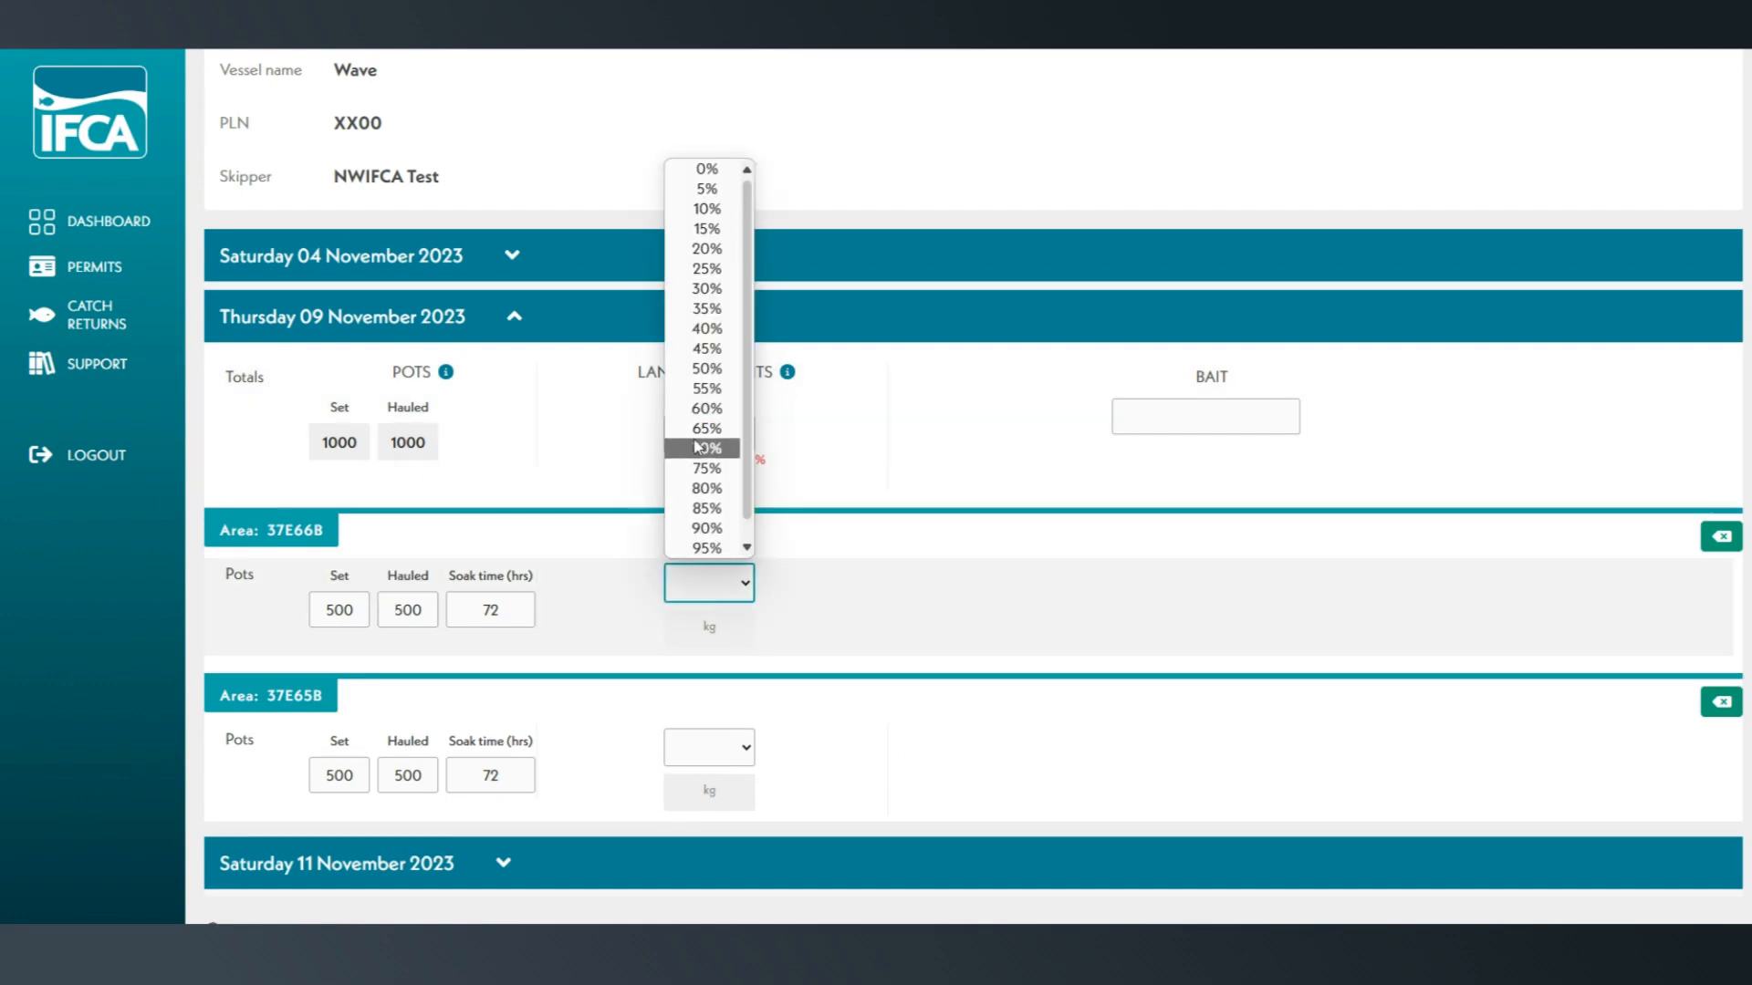
pyautogui.click(710, 408)
pyautogui.click(732, 748)
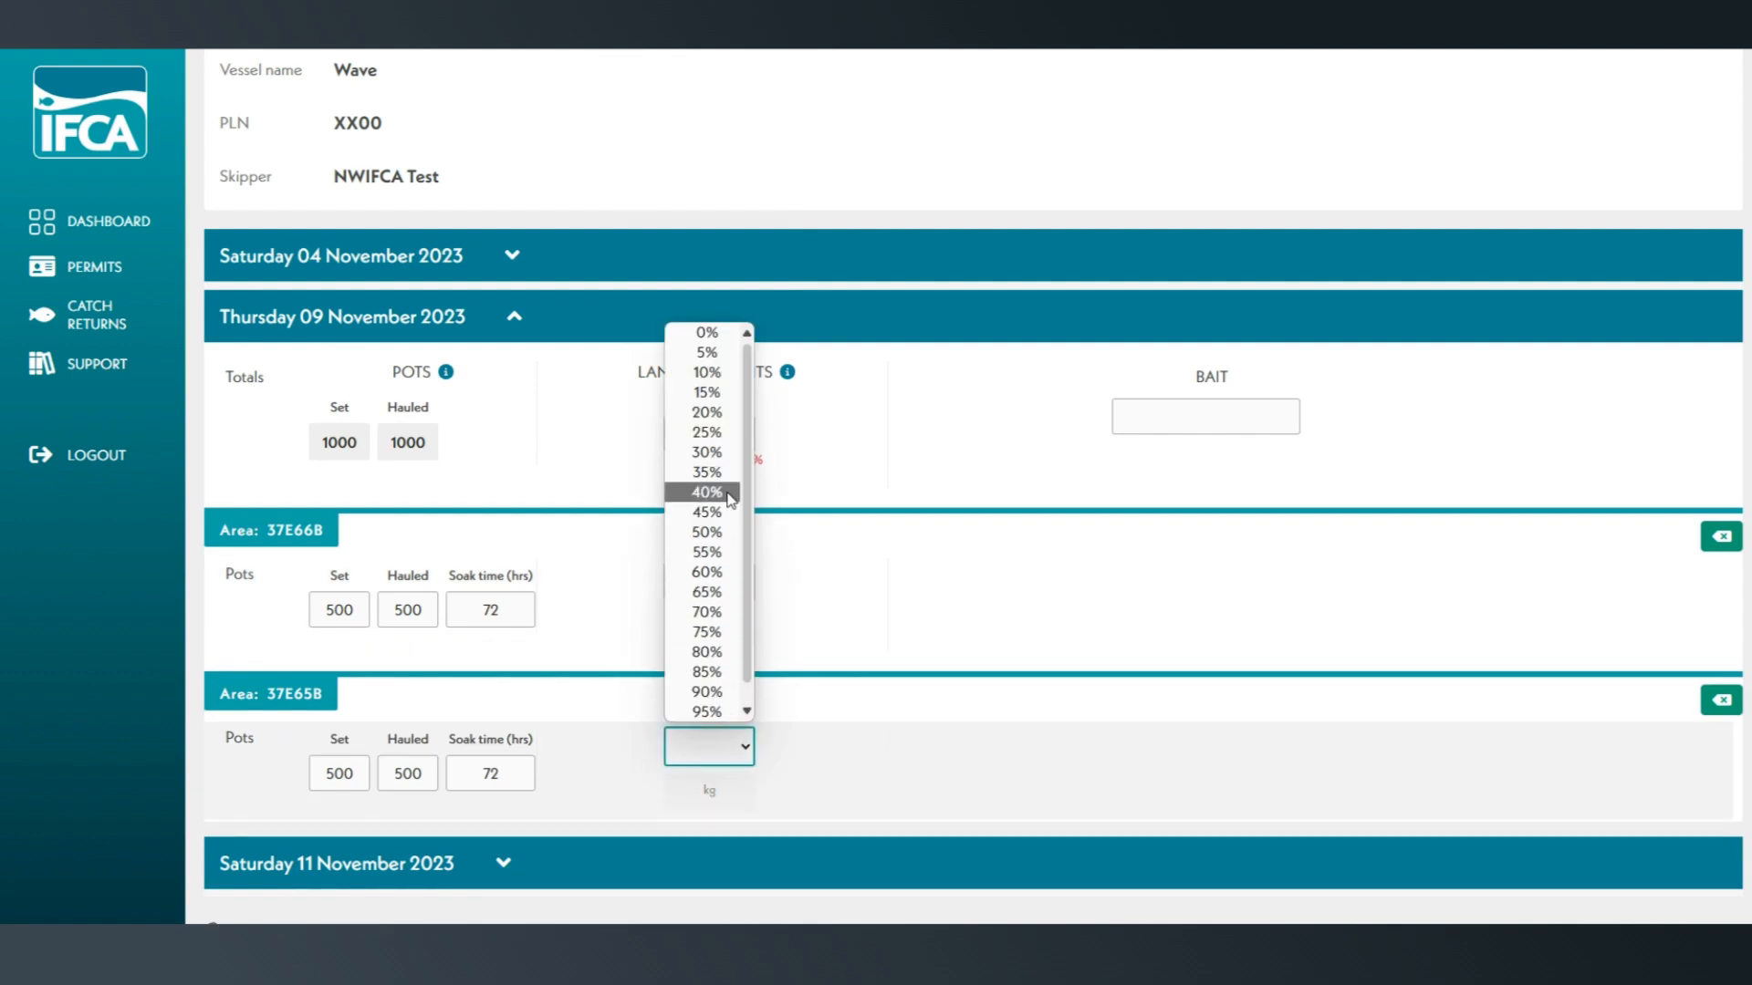
pyautogui.click(730, 497)
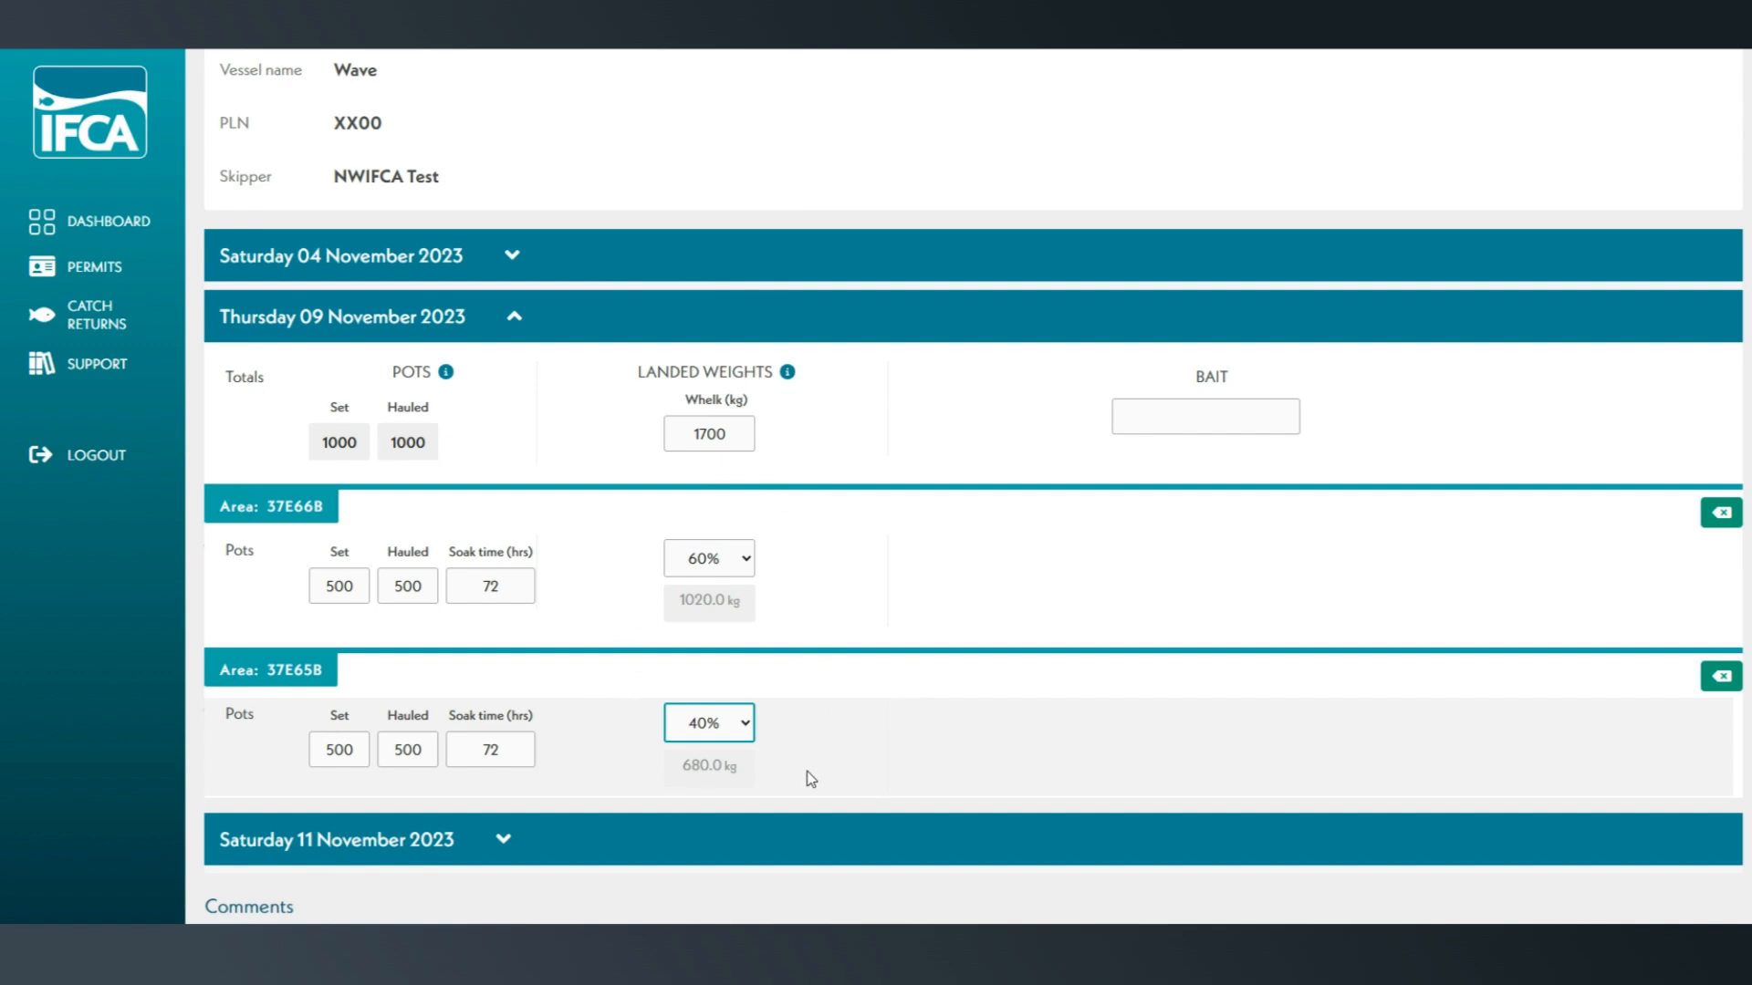
# - Enter the bait Dogfish, Crab for Thursday 09 November 2023
pyautogui.click(1239, 426)
pyautogui.write('Dogf')
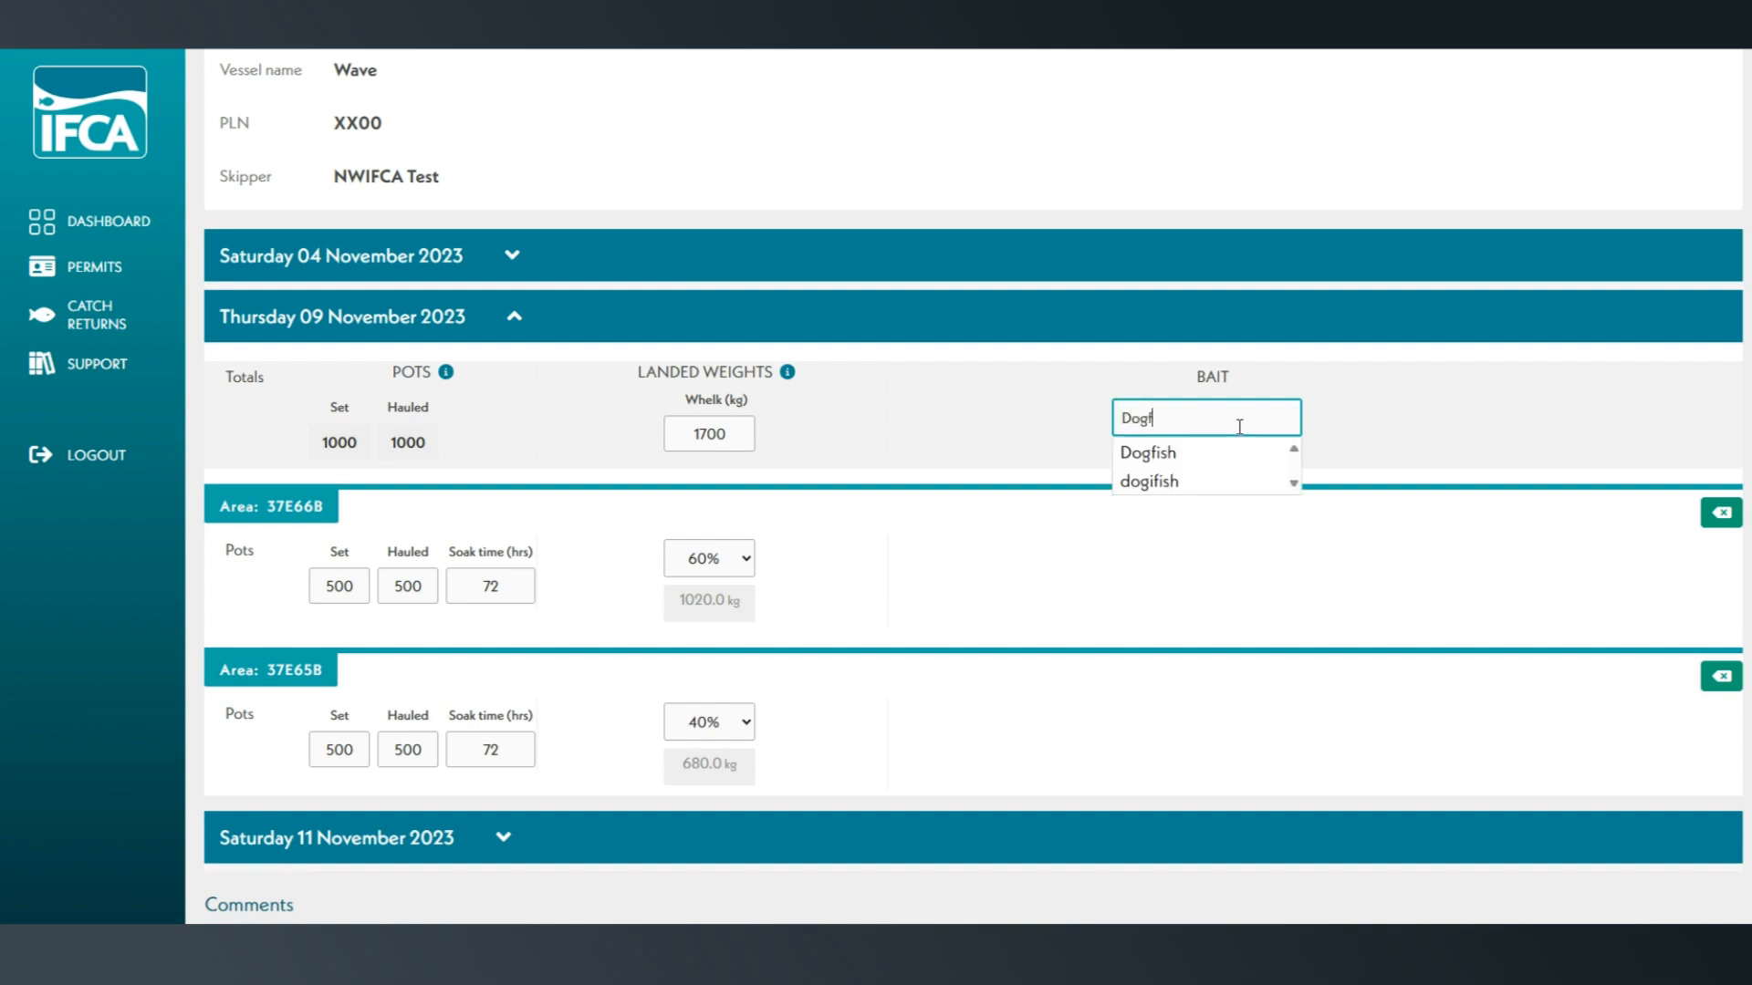
pyautogui.write('ish, Cra')
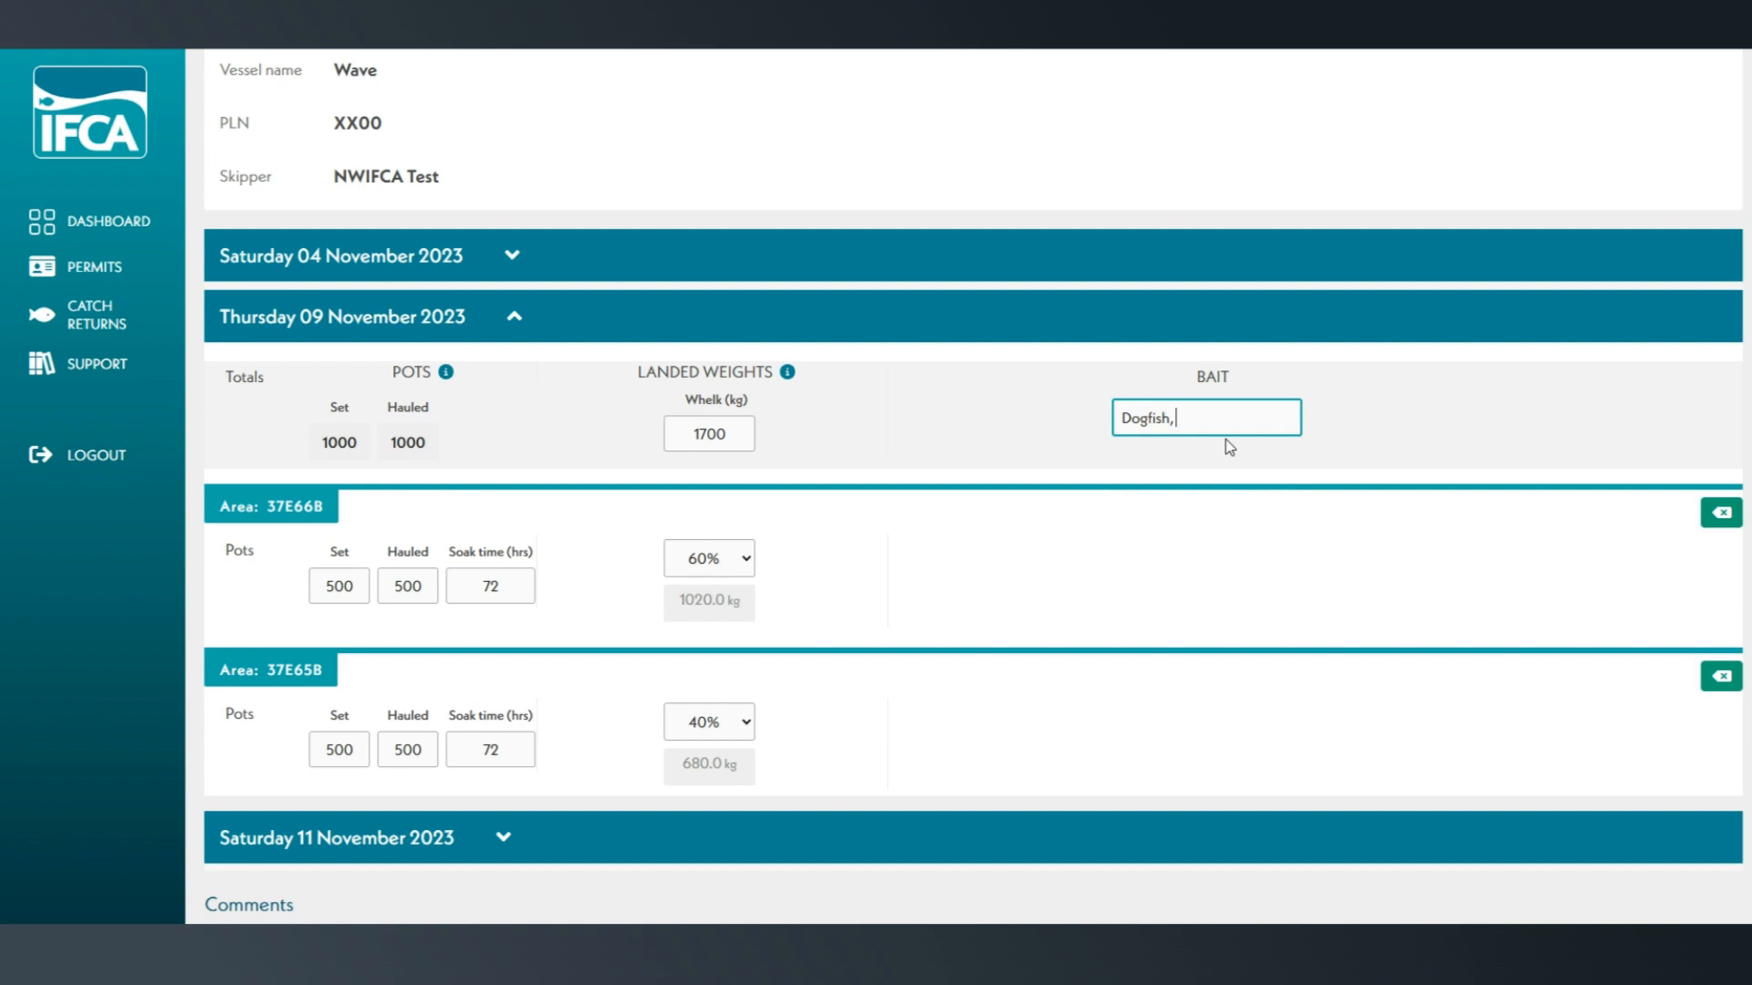
pyautogui.write('b')
pyautogui.click(1227, 449)
# - Save the catch data entered for the fishing days and exit the entry form
pyautogui.scroll(-2, 1213, 625)
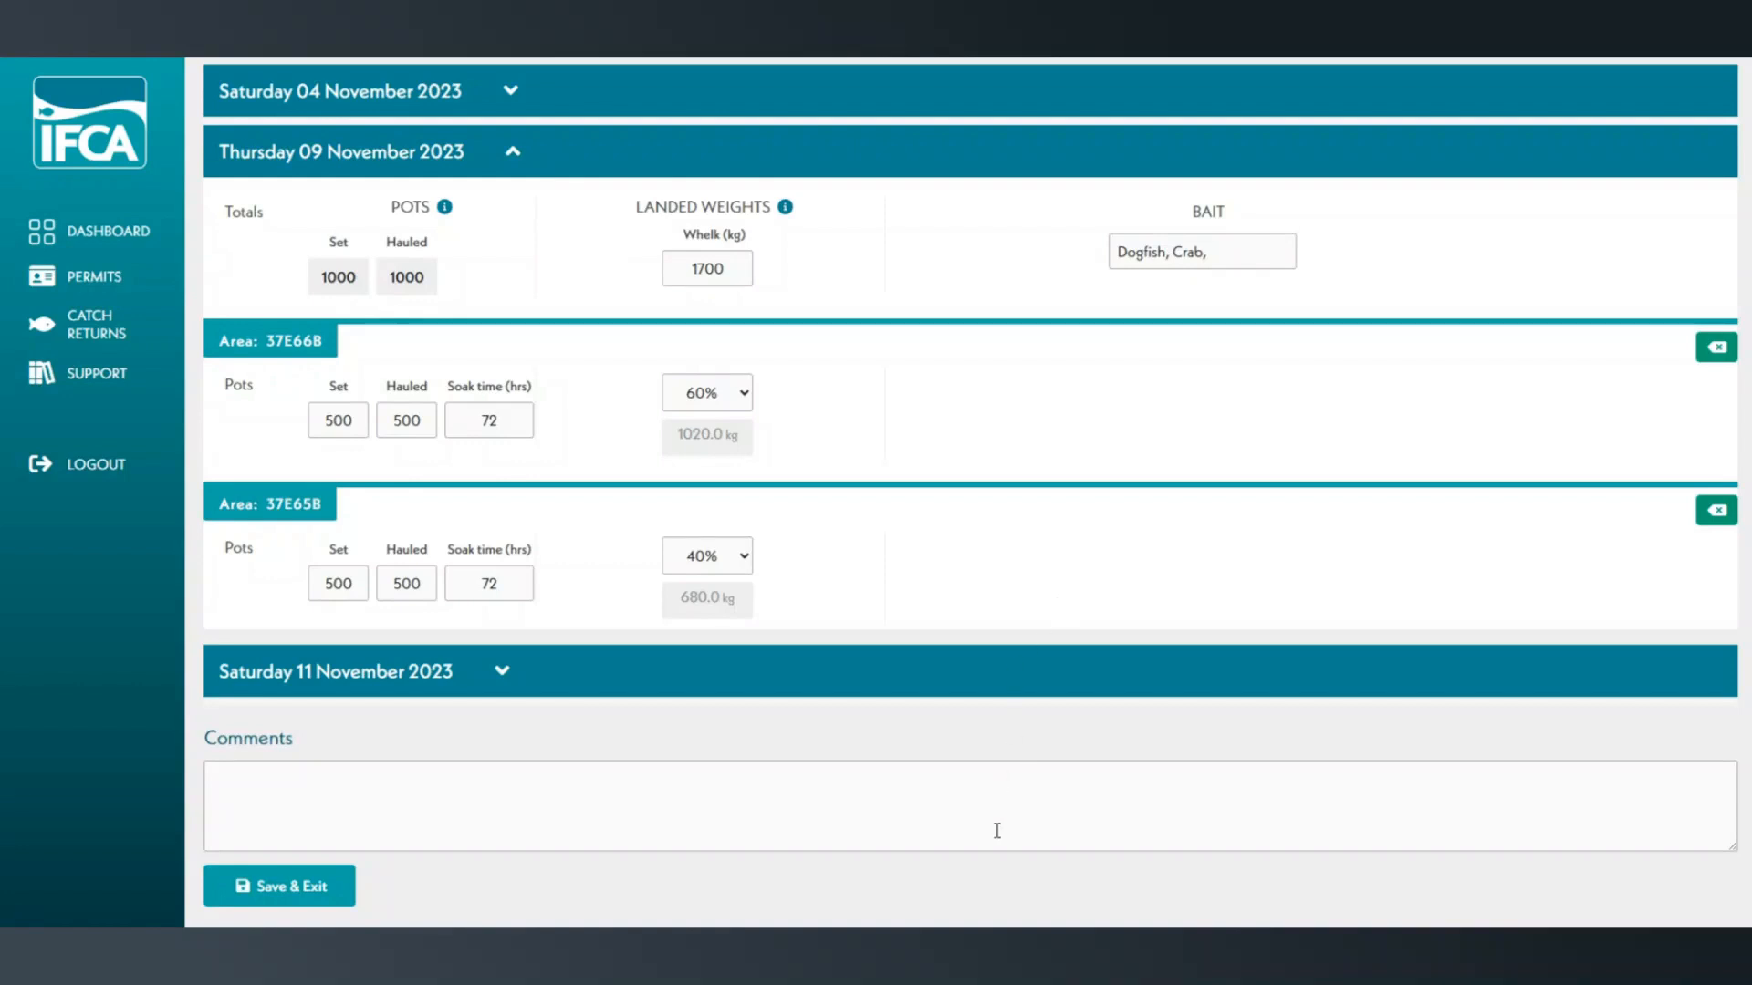
pyautogui.scroll(3, 899, 722)
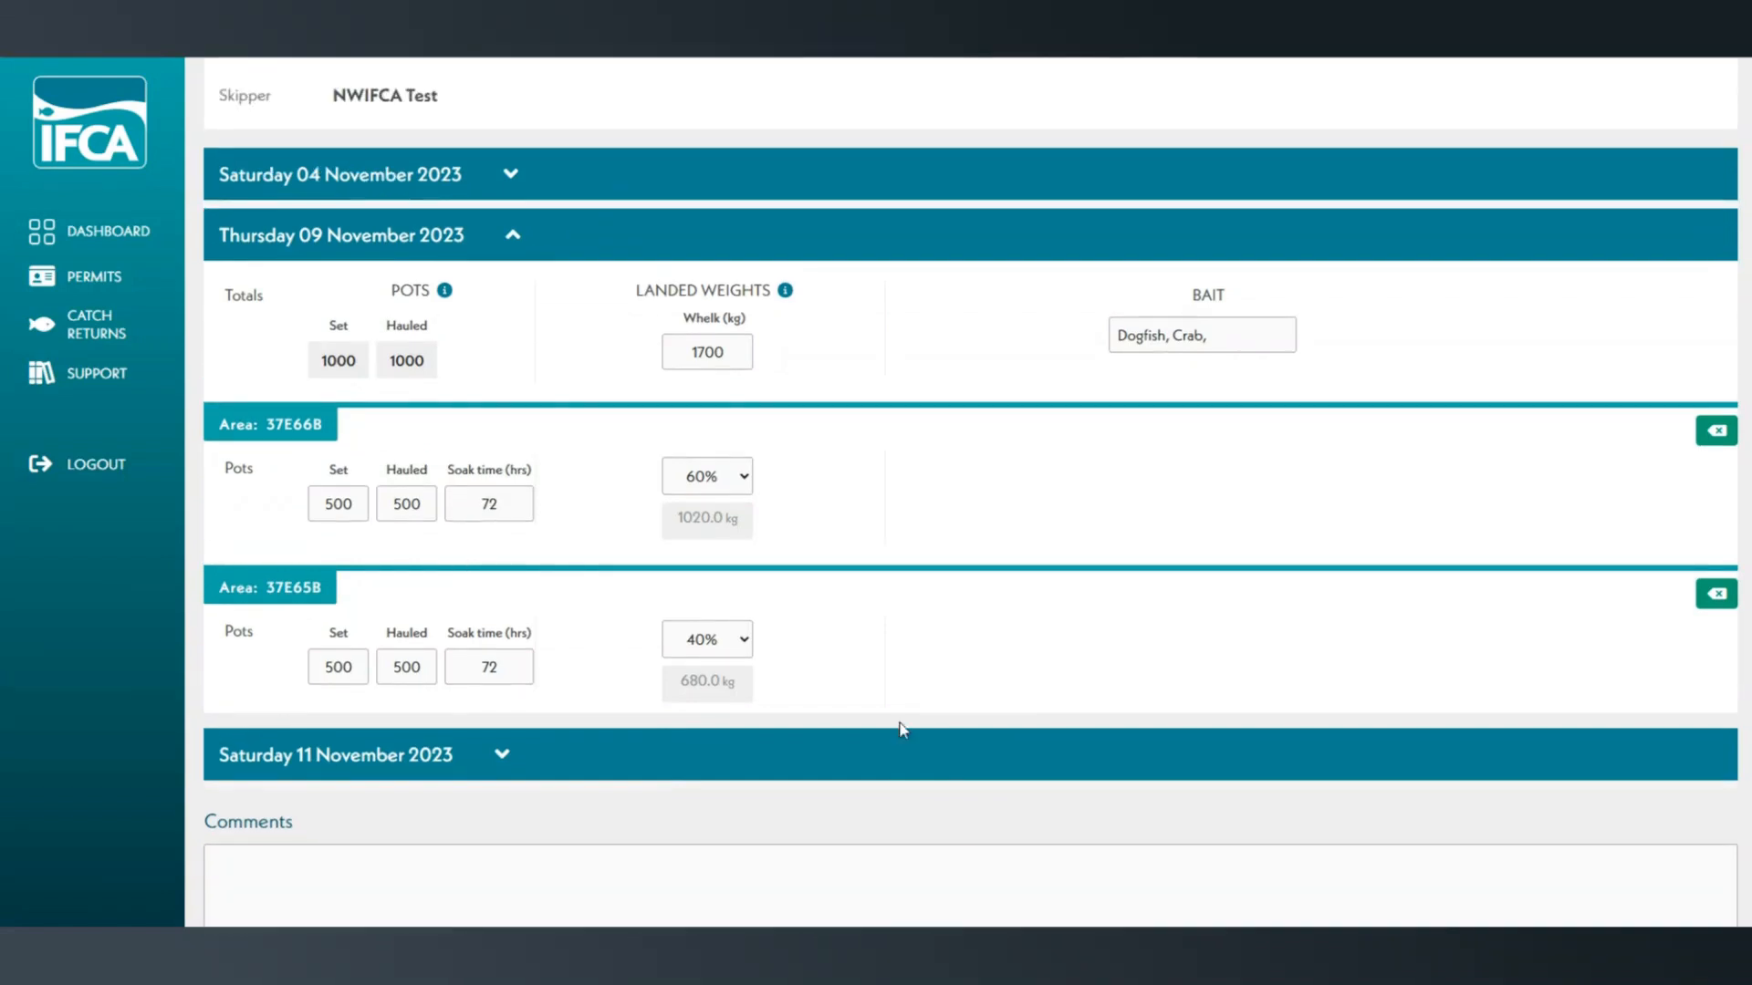
pyautogui.scroll(-4, 902, 730)
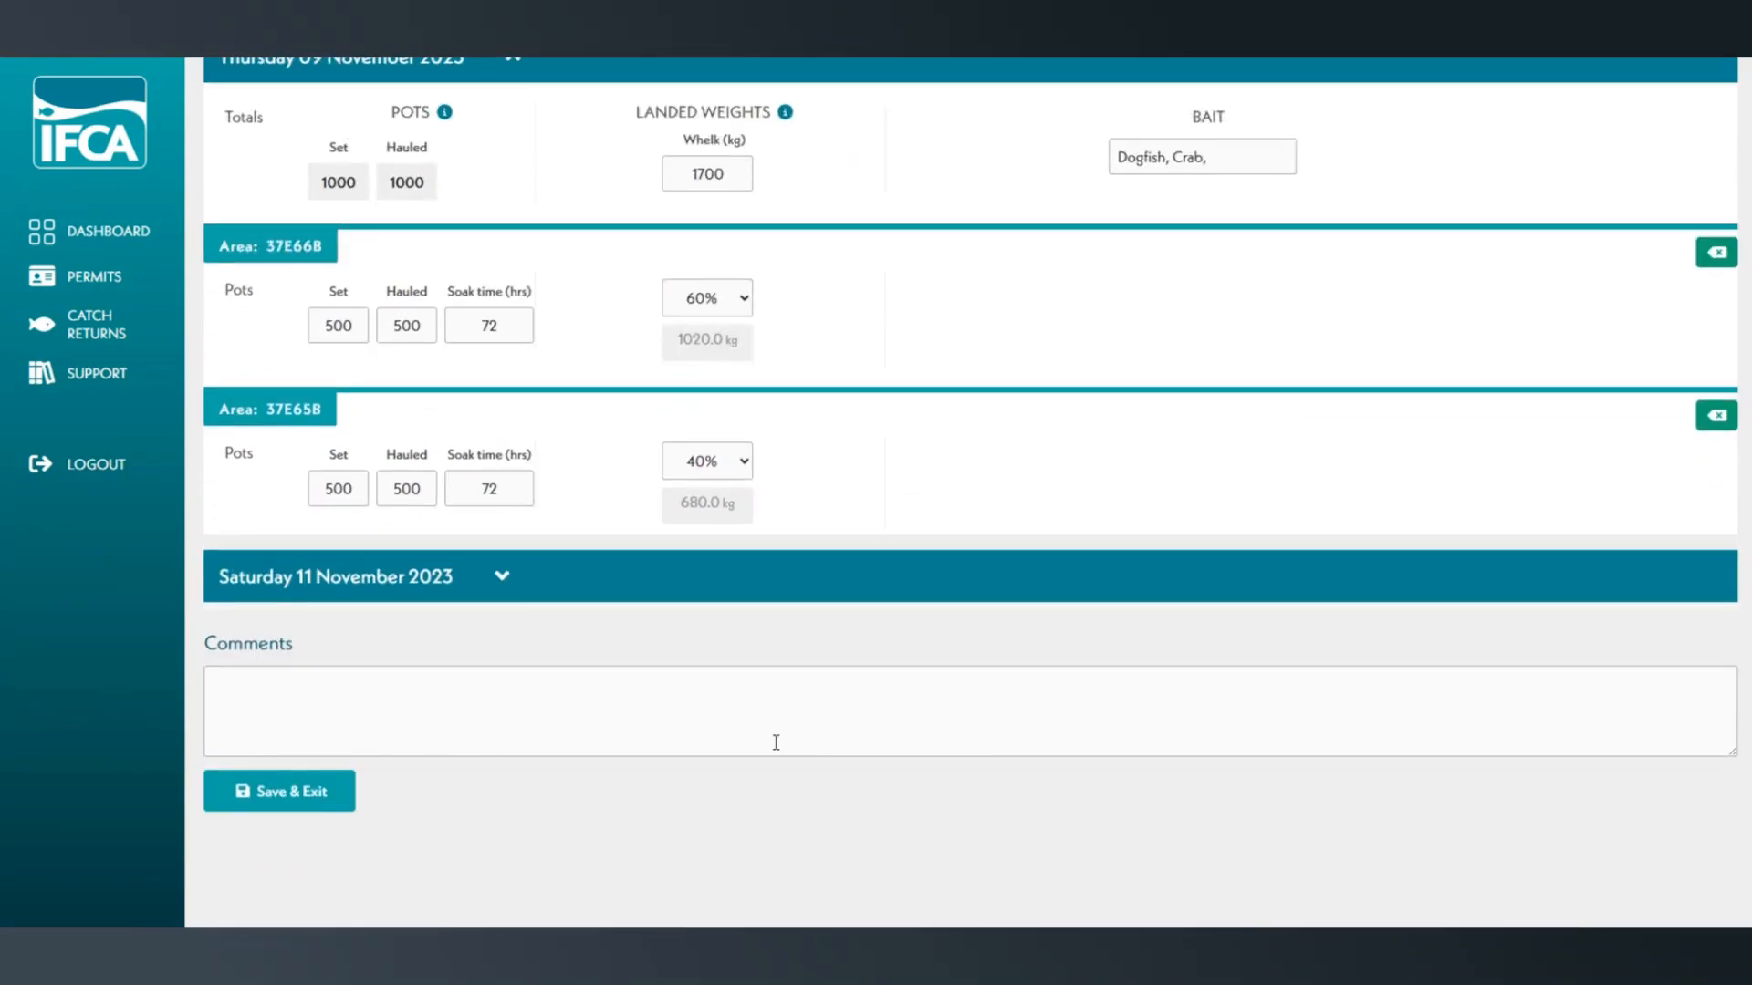
pyautogui.click(292, 792)
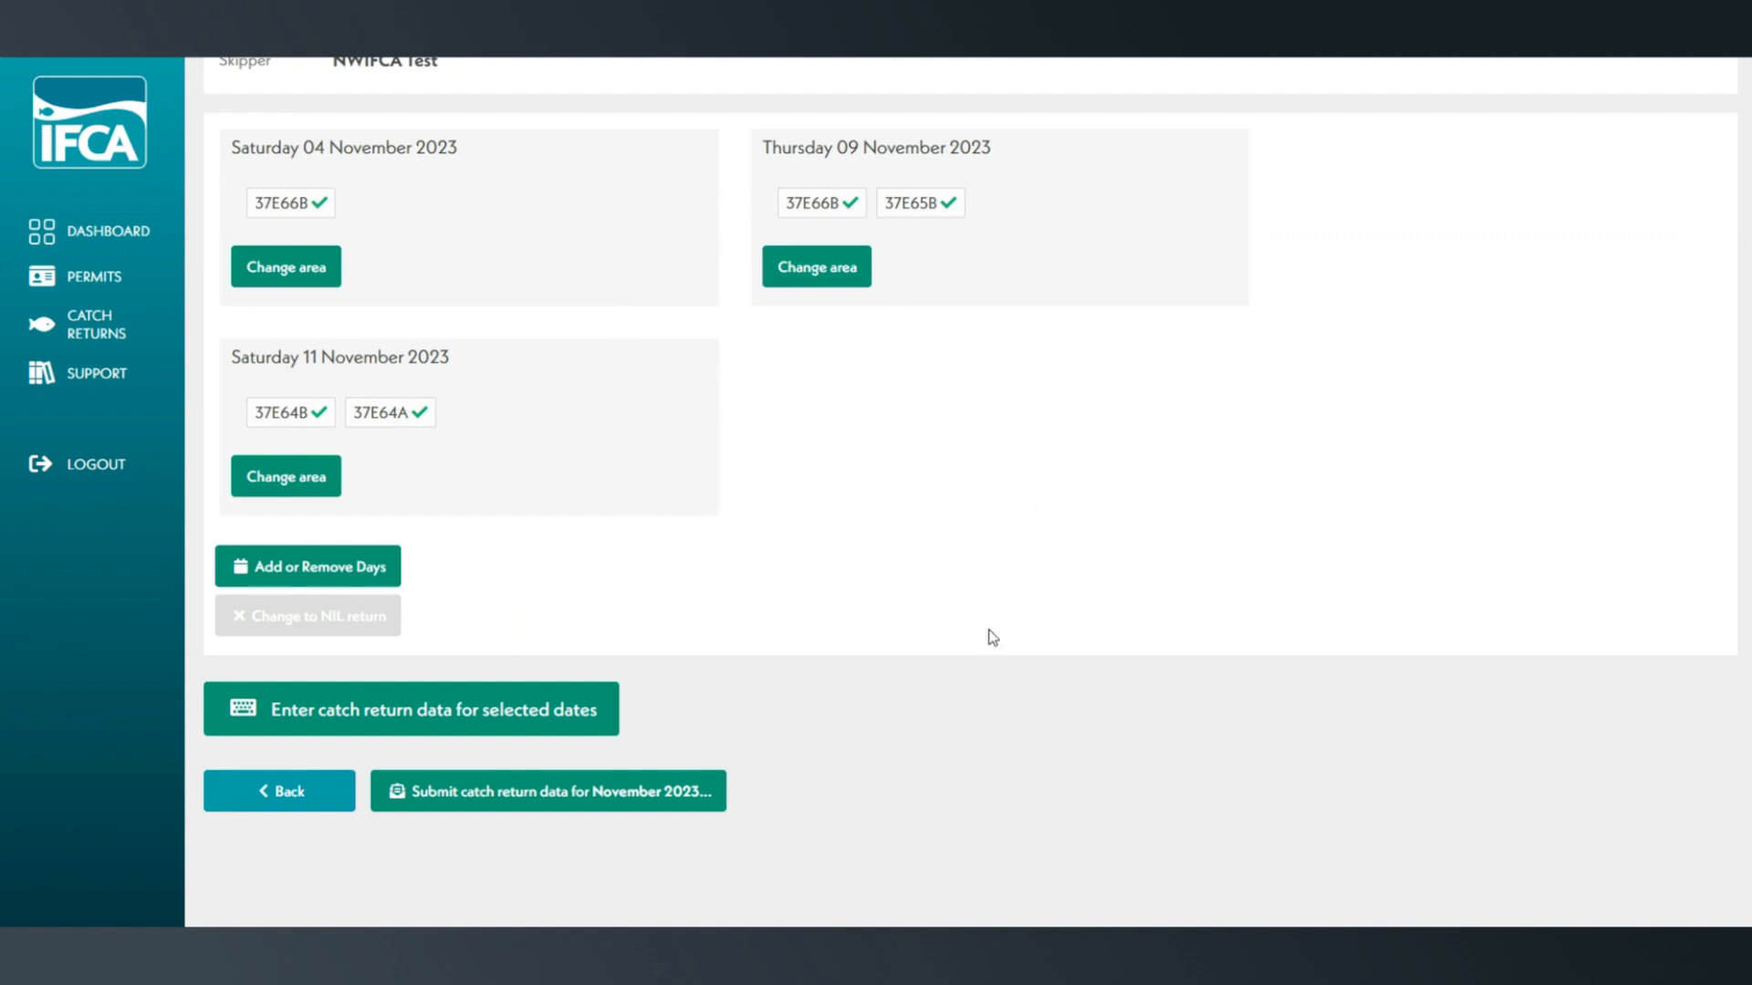
# - Start submitting the November 2023 catch return and choose Barrow-In-Furness as the landing port
pyautogui.click(675, 793)
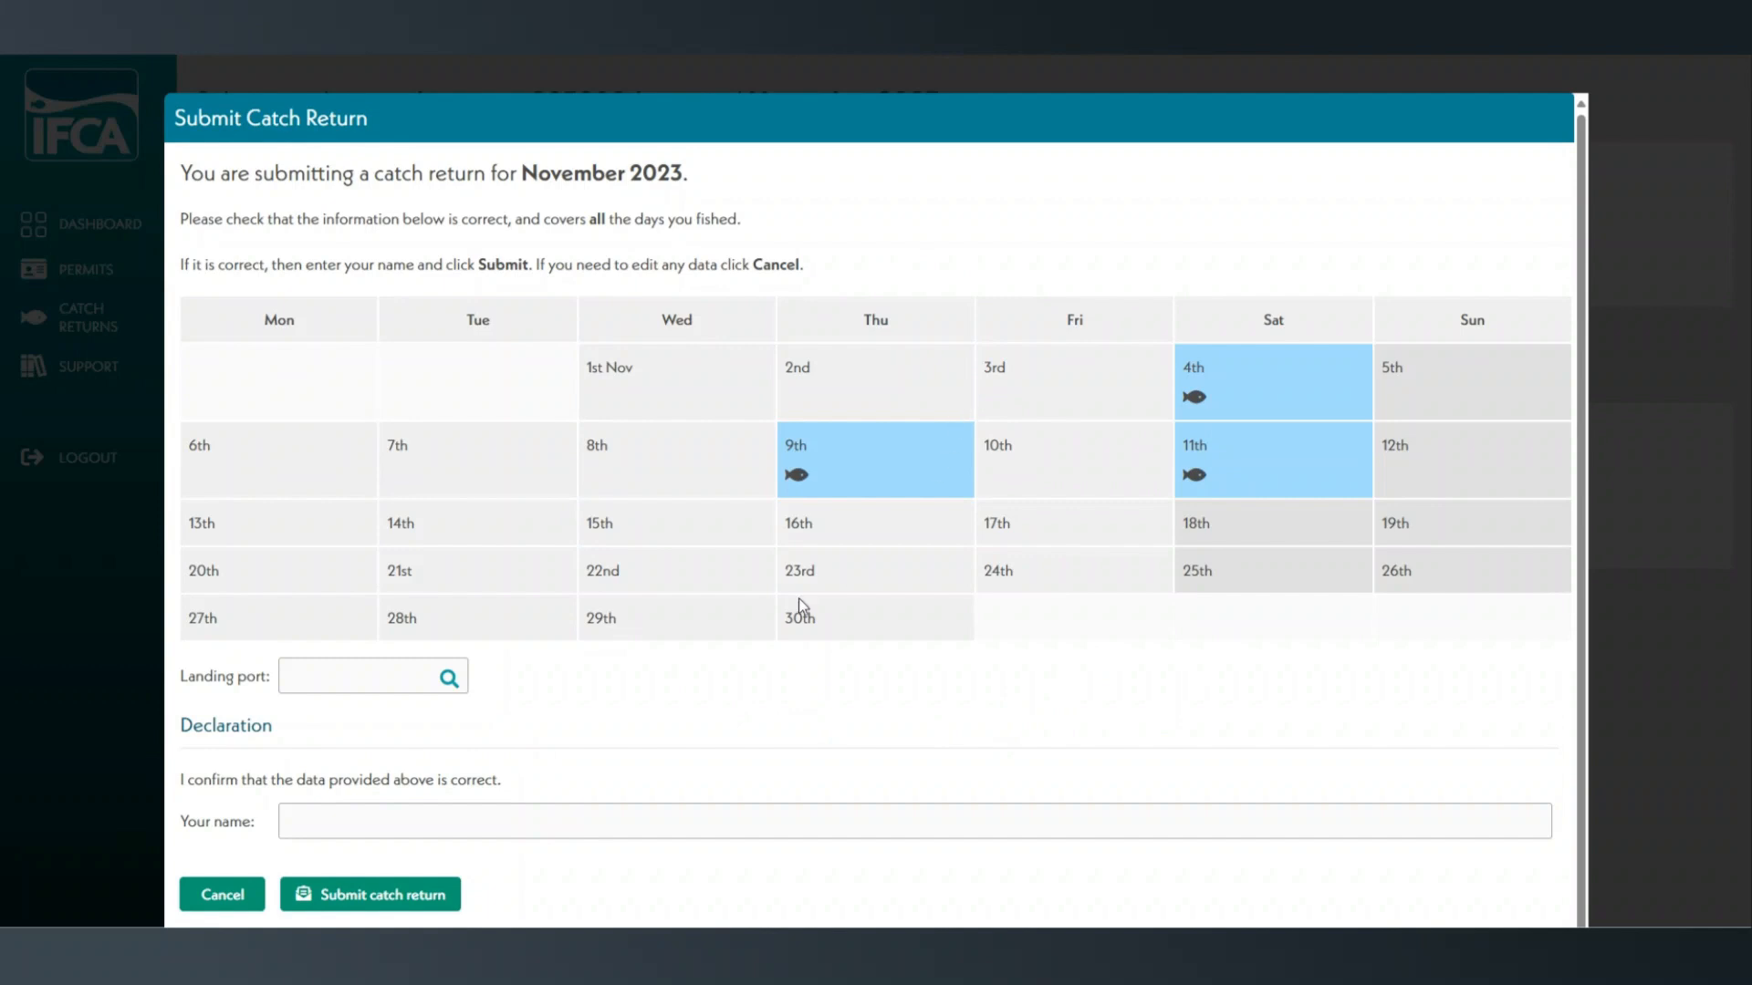
pyautogui.click(372, 686)
pyautogui.write('Ba')
pyautogui.click(376, 714)
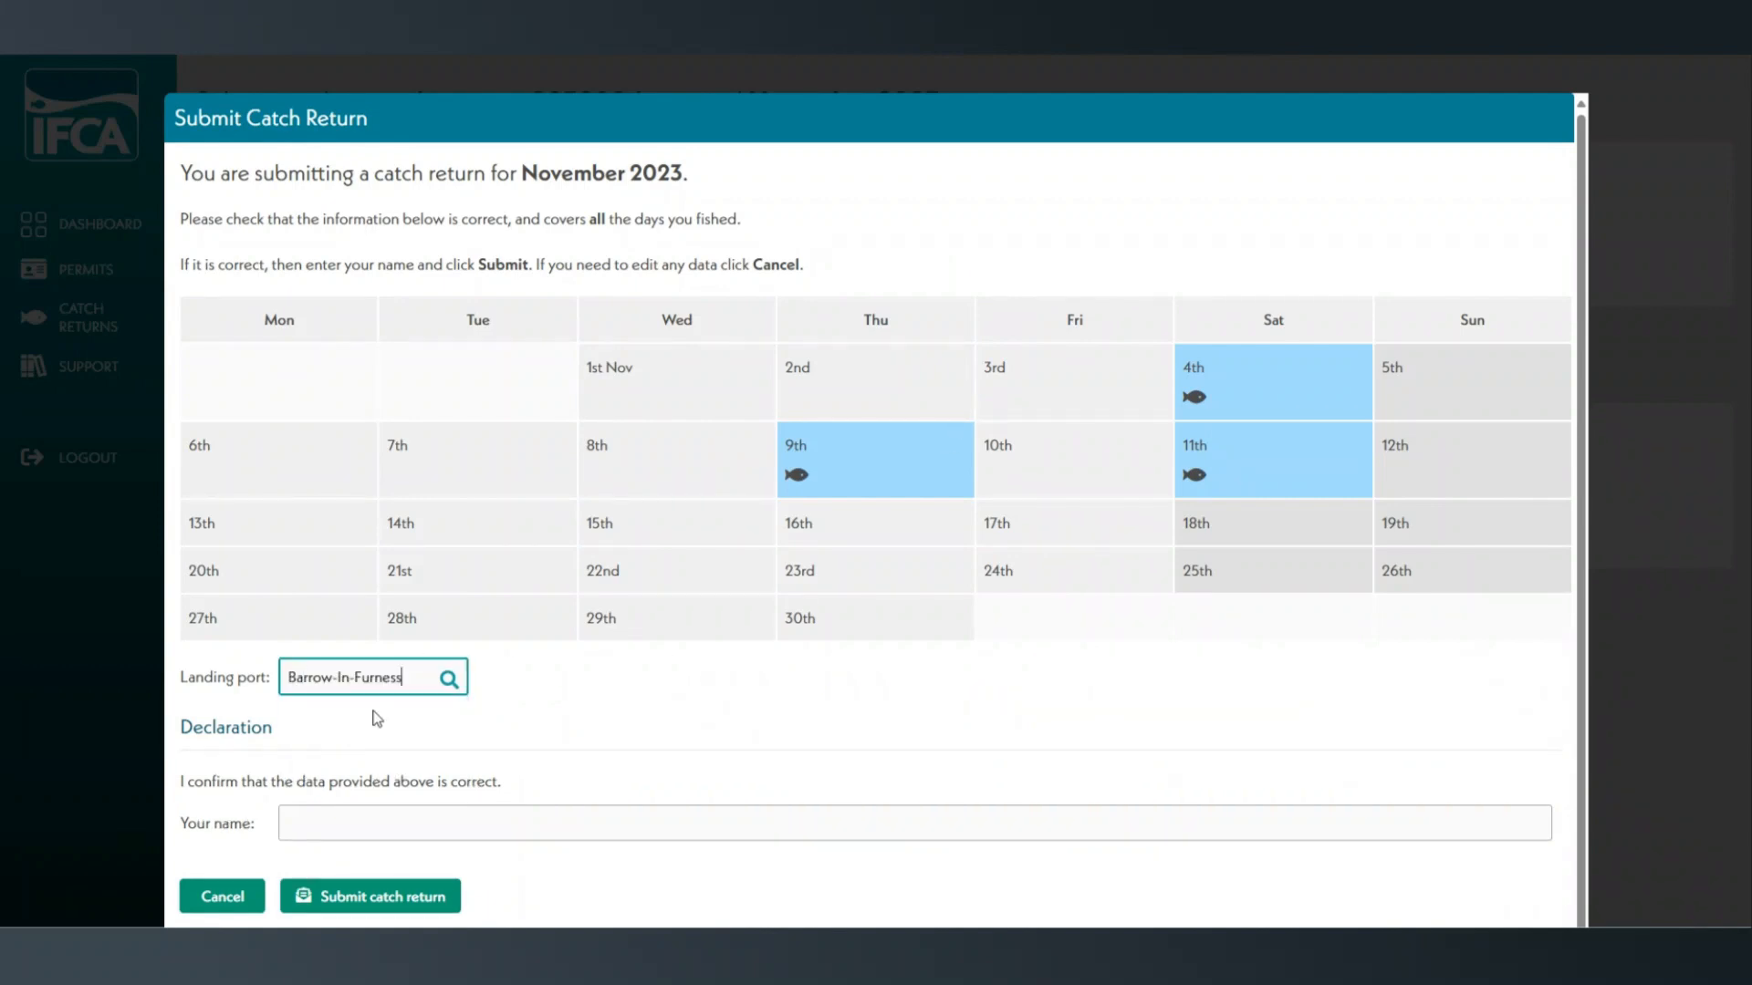
# - Enter the declarant's name in the declaration and submit the November 2023 catch return
pyautogui.click(388, 815)
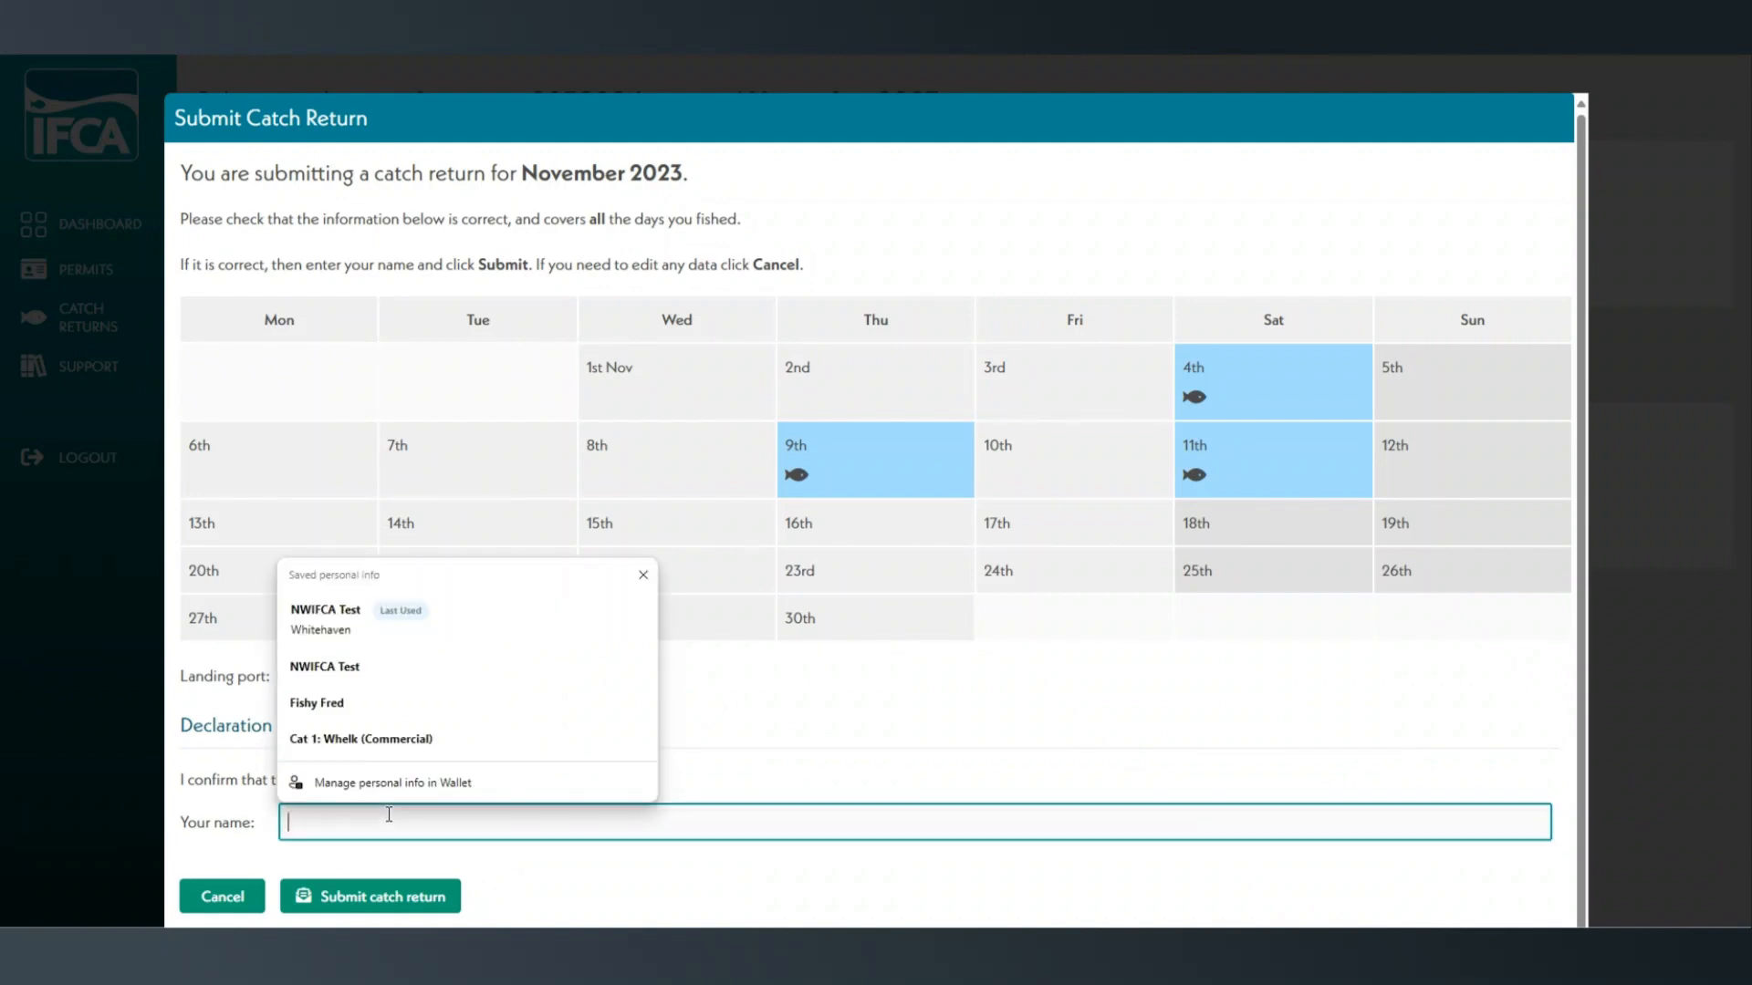
pyautogui.write('NWIFCA Test')
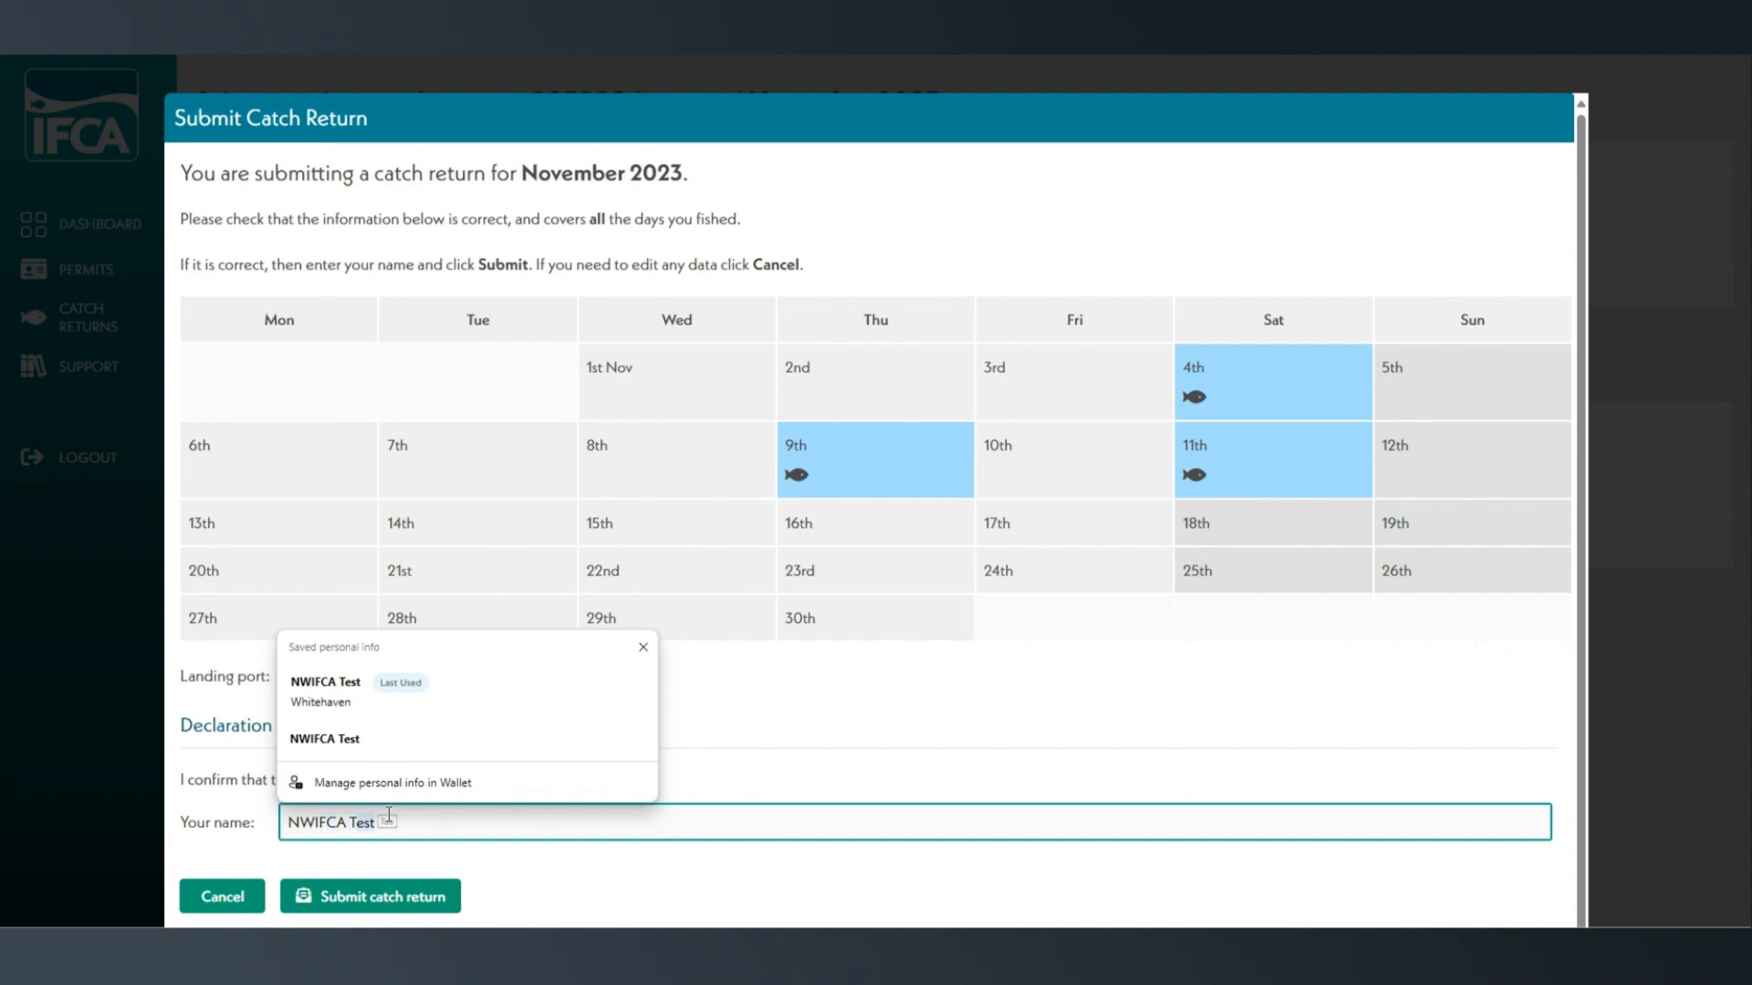
pyautogui.press('Tab')
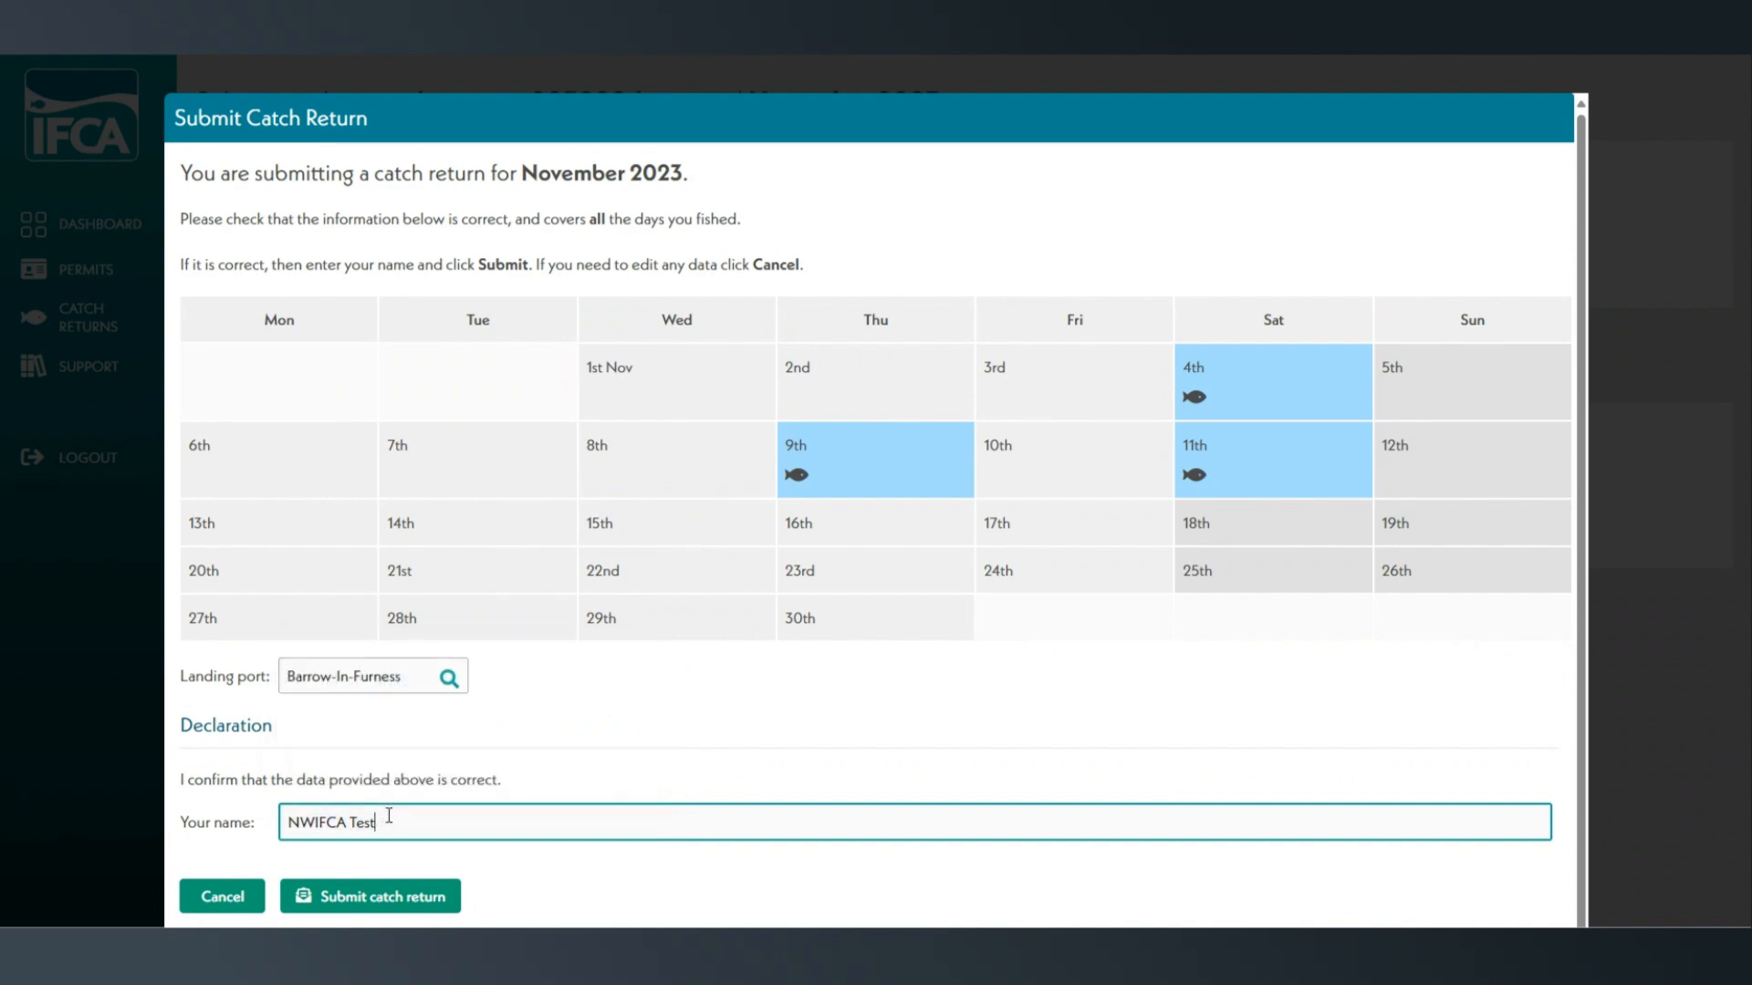
pyautogui.click(404, 898)
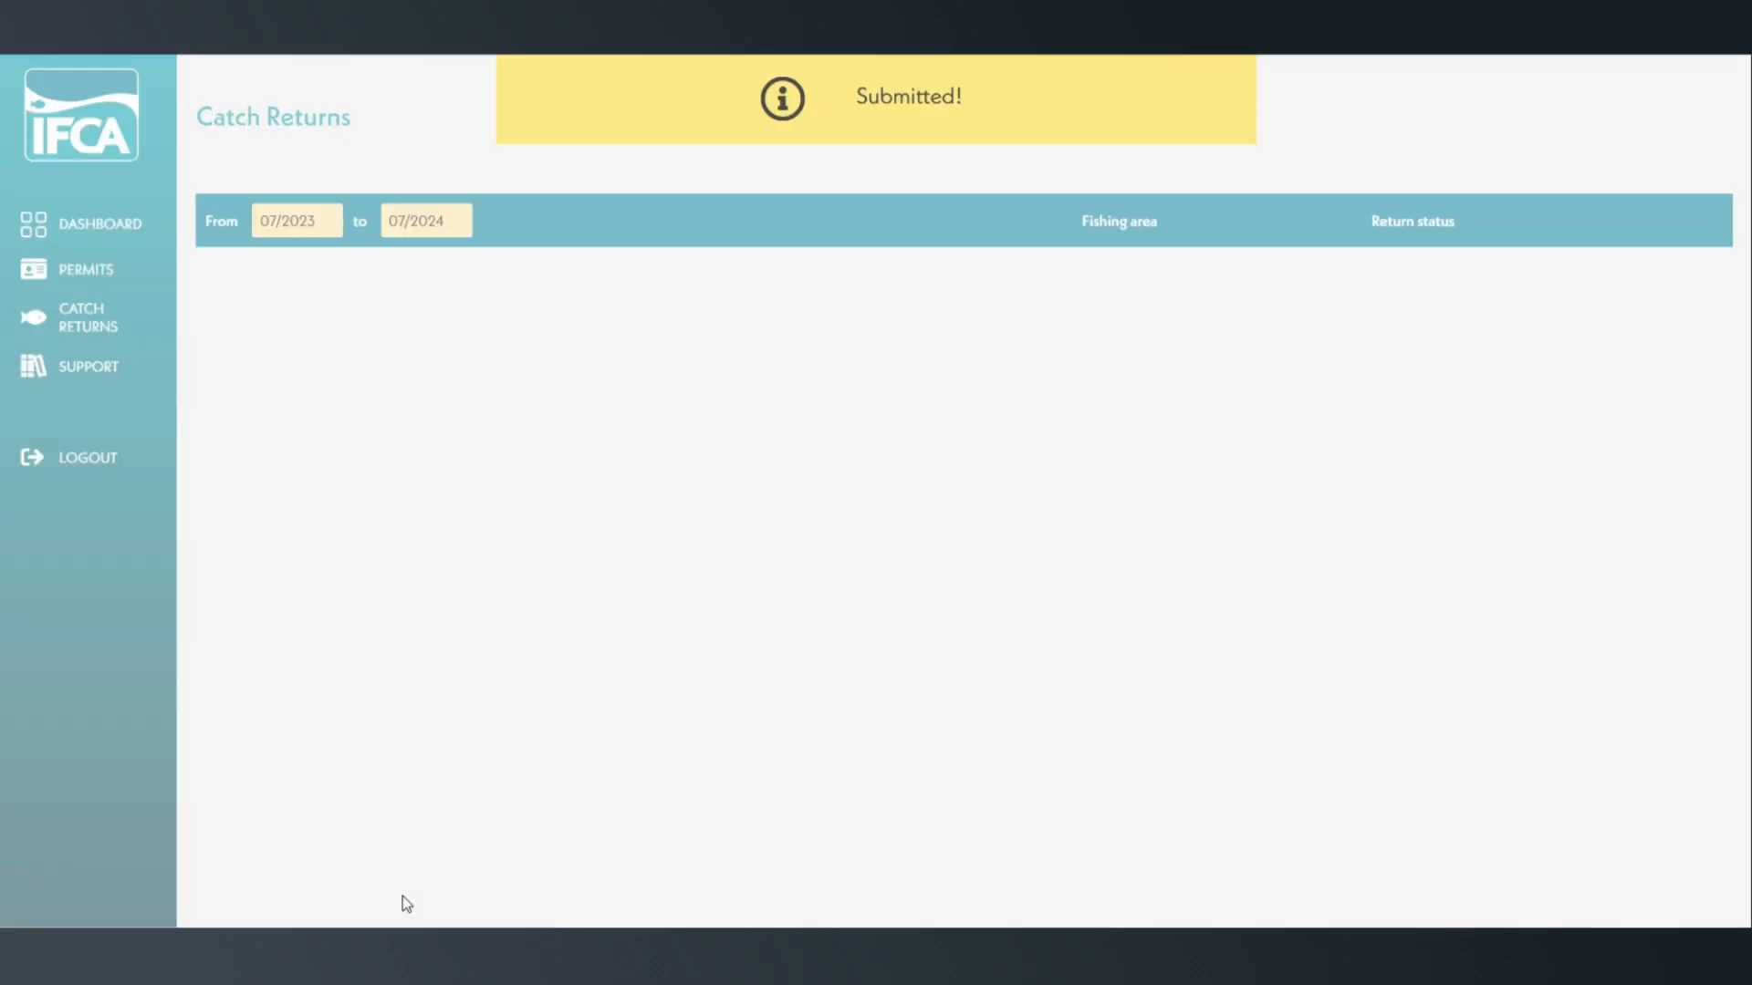